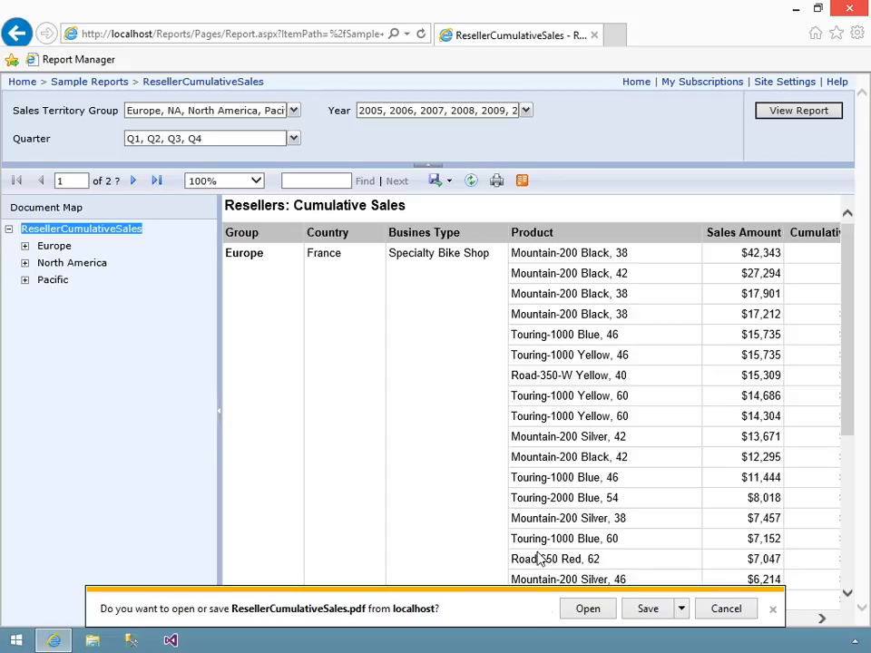
- Open the exported ResellerCumulativeSales.pdf, disable the startup default-viewer check, accept Foxit Reader as default PDF viewer and dismiss the file-type prompt
left_click(587, 610)
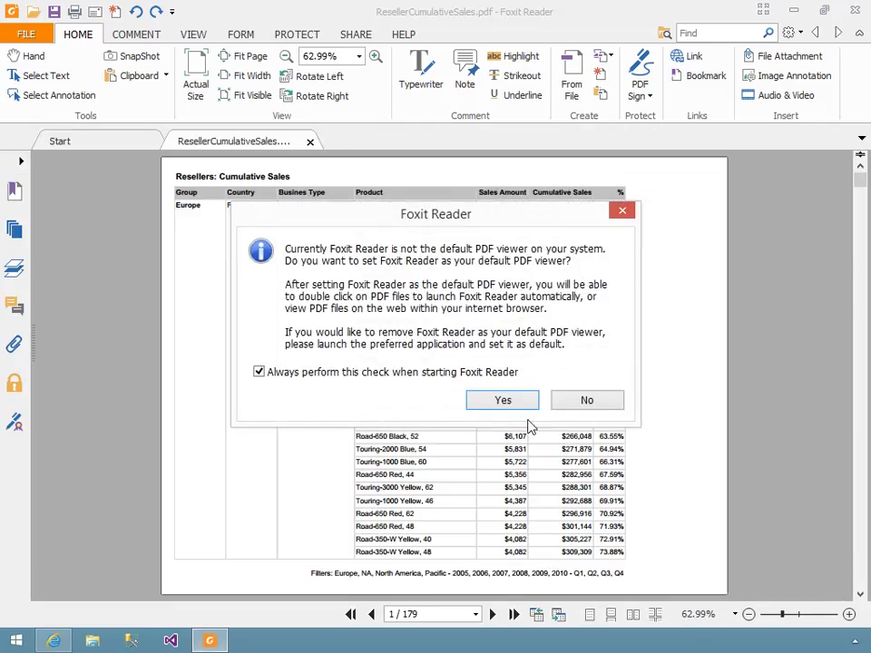
left_click(463, 373)
left_click(501, 399)
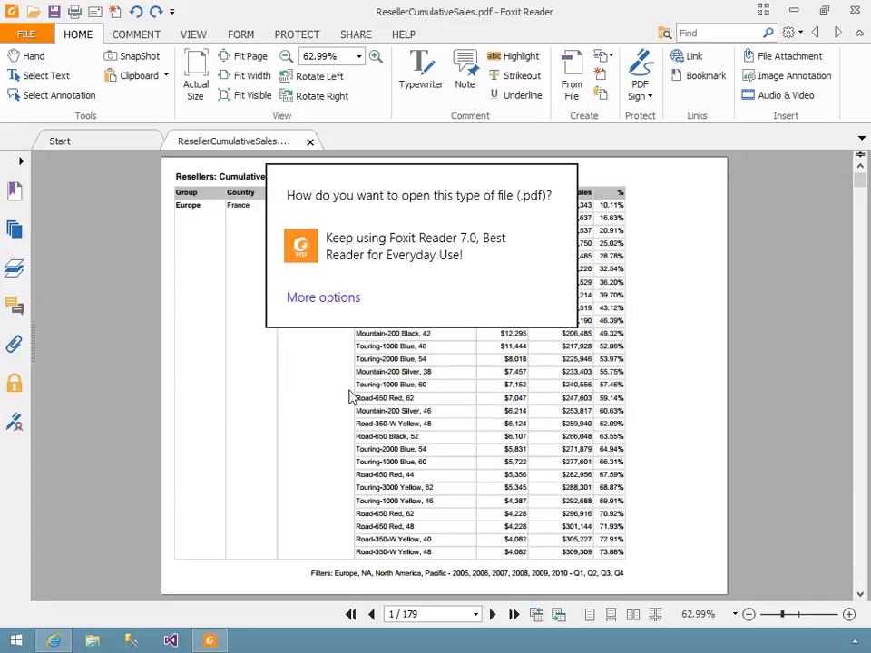
left_click(635, 325)
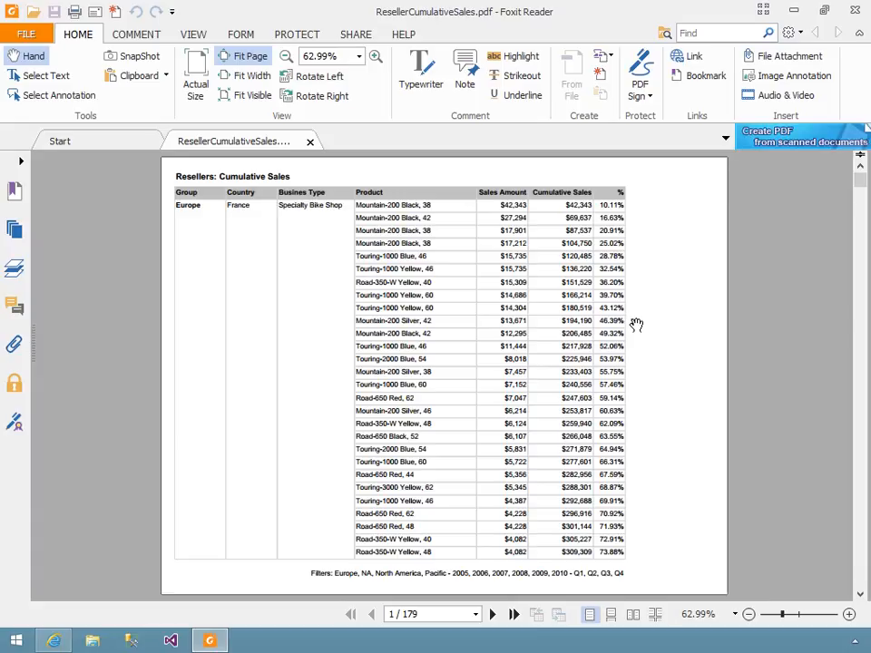
- Page forward through the exported PDF to page 21 to examine its layout
scroll(637, 324, "down", 9)
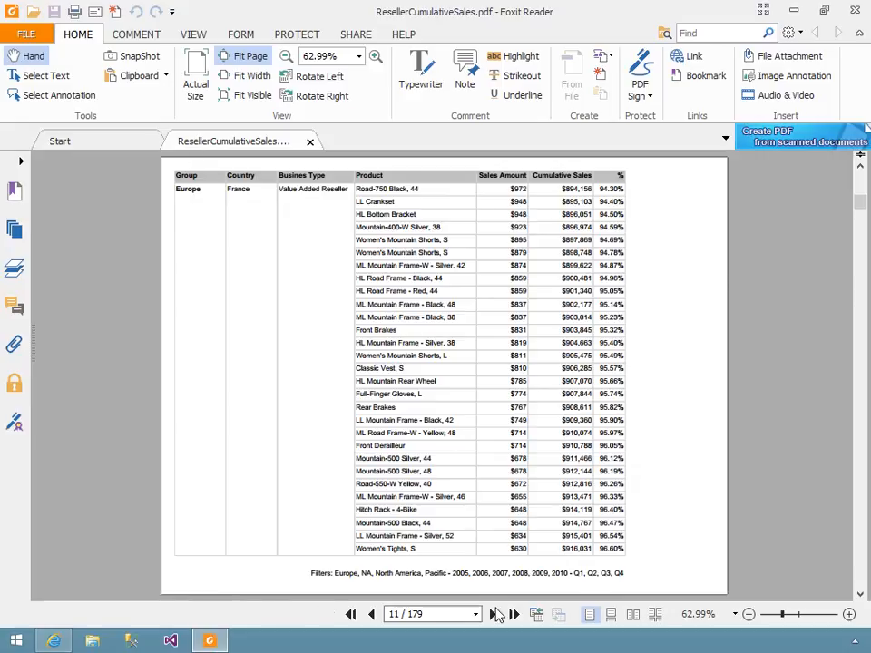
left_click(857, 554)
left_click(859, 556)
left_click_drag(858, 556, 858, 556)
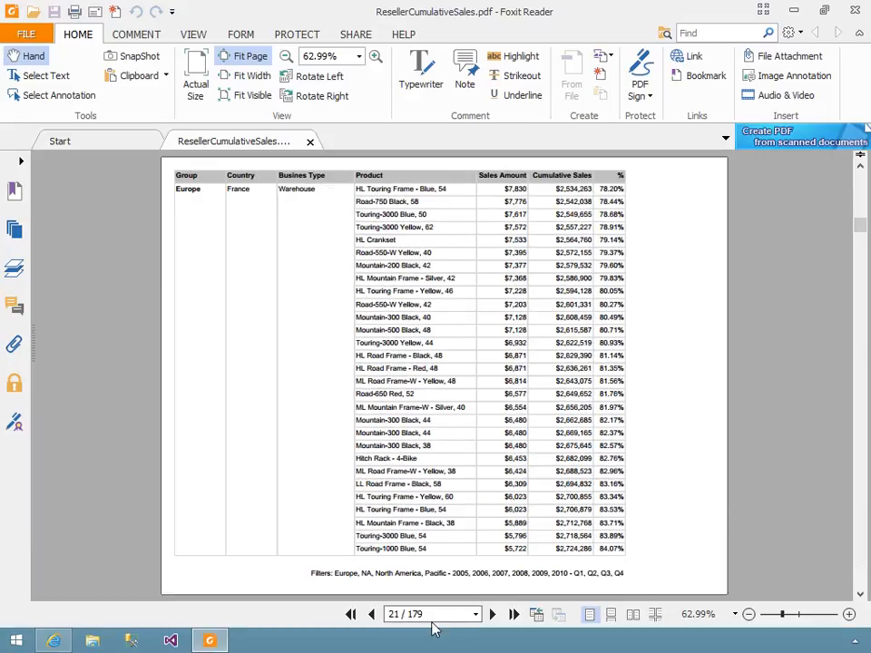
- Show the PDF's bookmarks, collapse them all, and go to the Specialty Bike Shop bookmark under Pacific, Australia
left_click(15, 192)
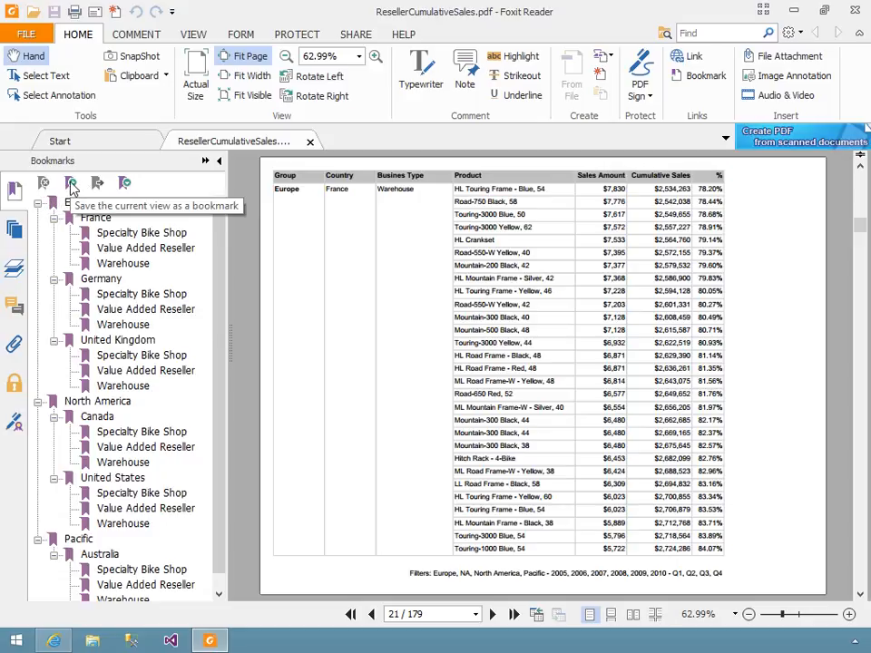
left_click(125, 184)
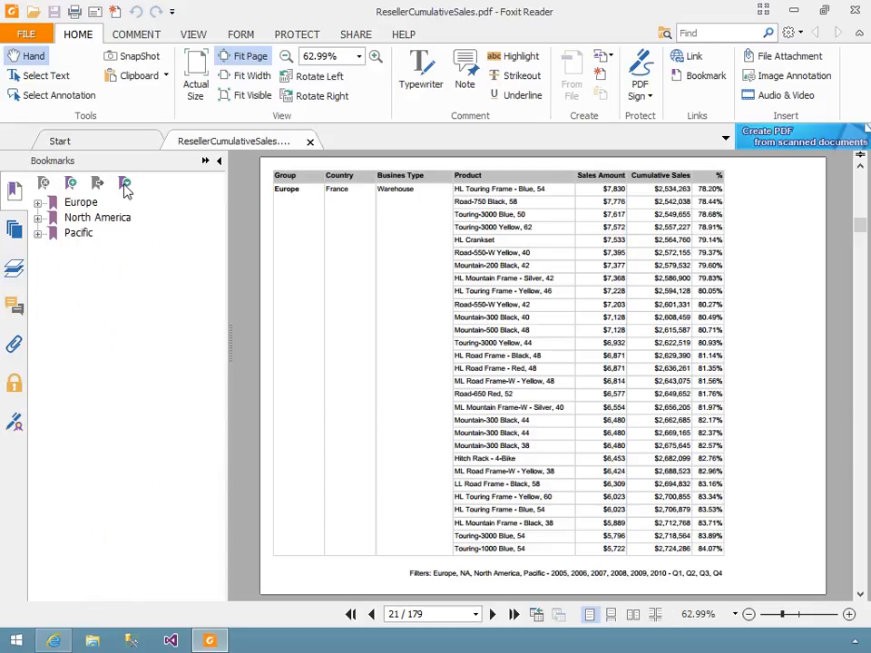
left_click(38, 234)
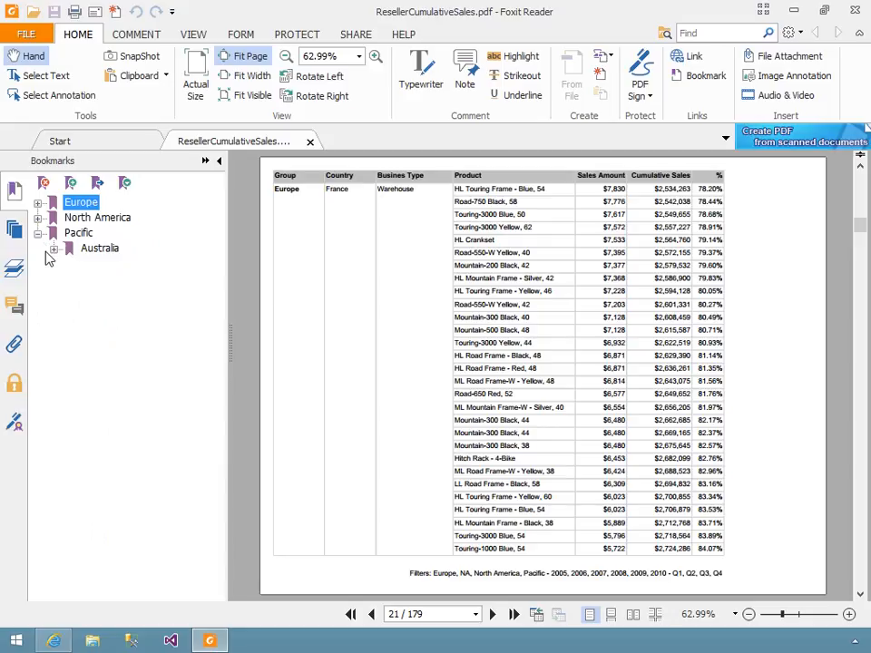
left_click(54, 251)
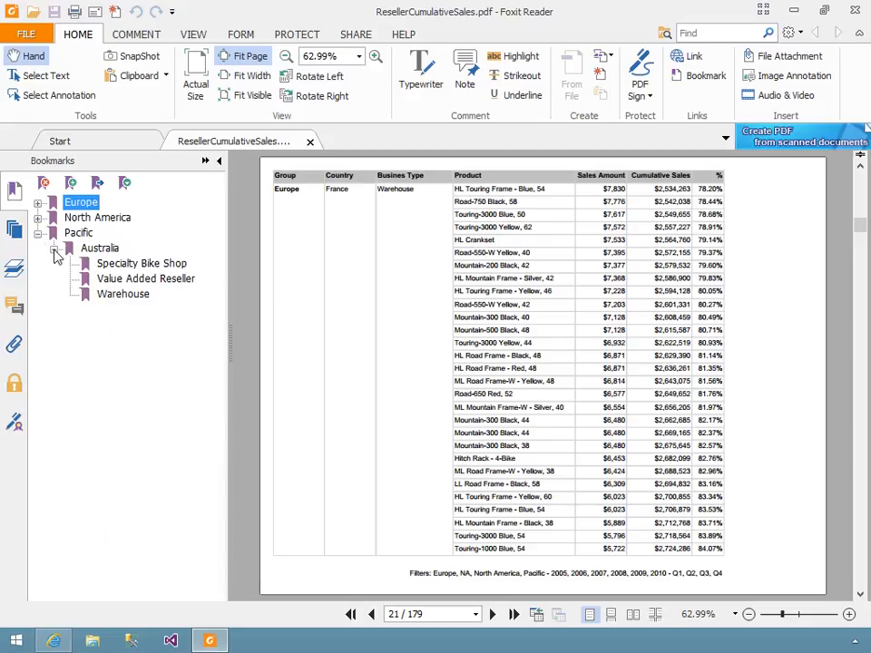
left_click(146, 268)
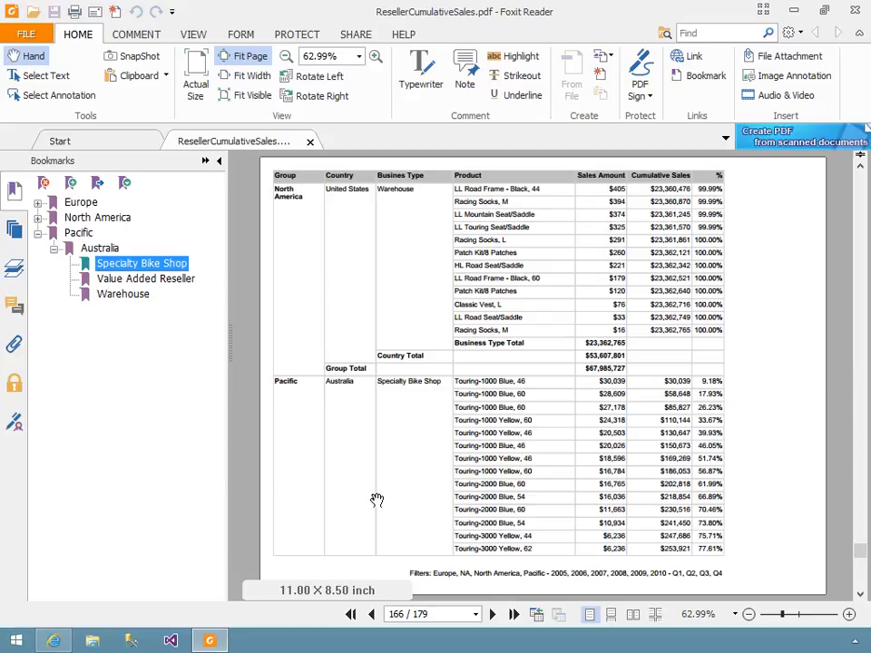
- Go to the PDF's last page, then view the last page of the same report in Internet Explorer
left_click(514, 616)
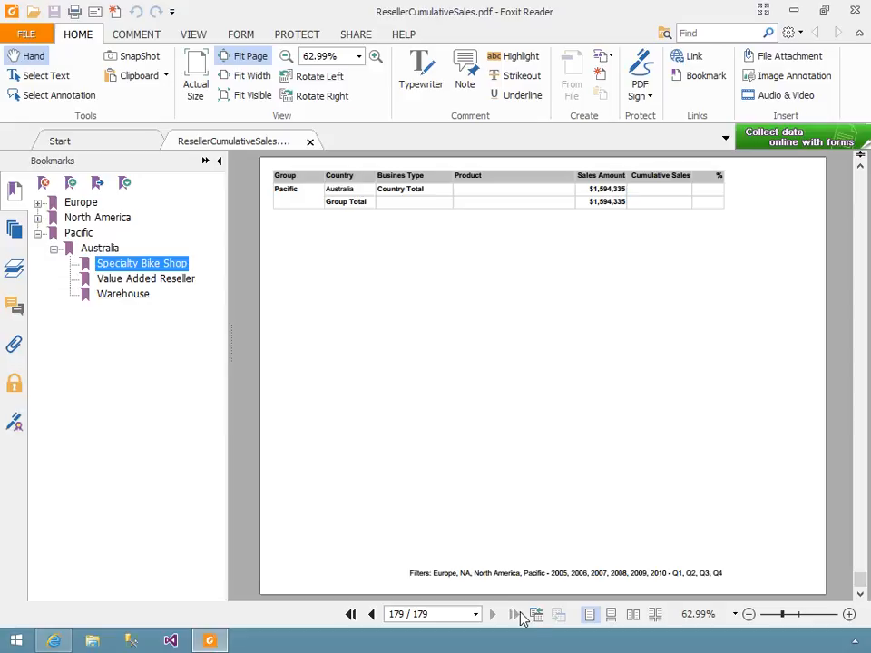
left_click(53, 642)
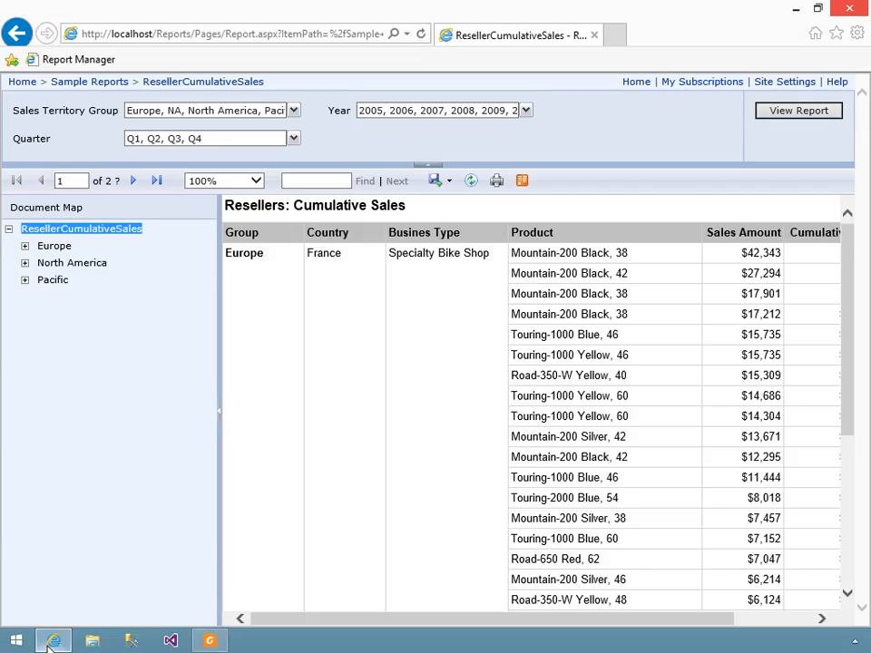
left_click(156, 181)
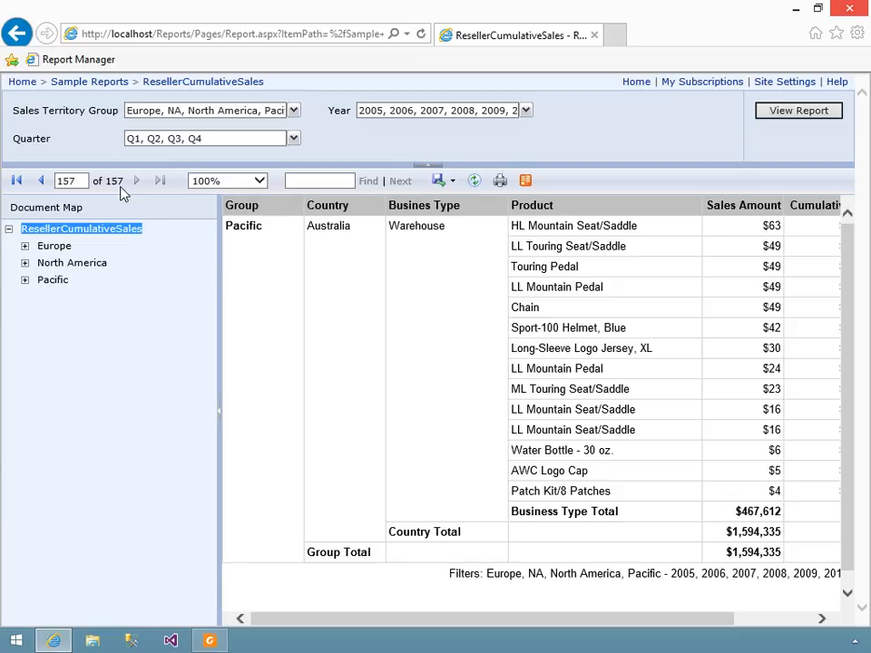
scroll(277, 319, "down", 1)
scroll(278, 316, "up", 1)
- Examine page 156 of the web report for comparison and switch back to the PDF in Foxit Reader
left_click(41, 180)
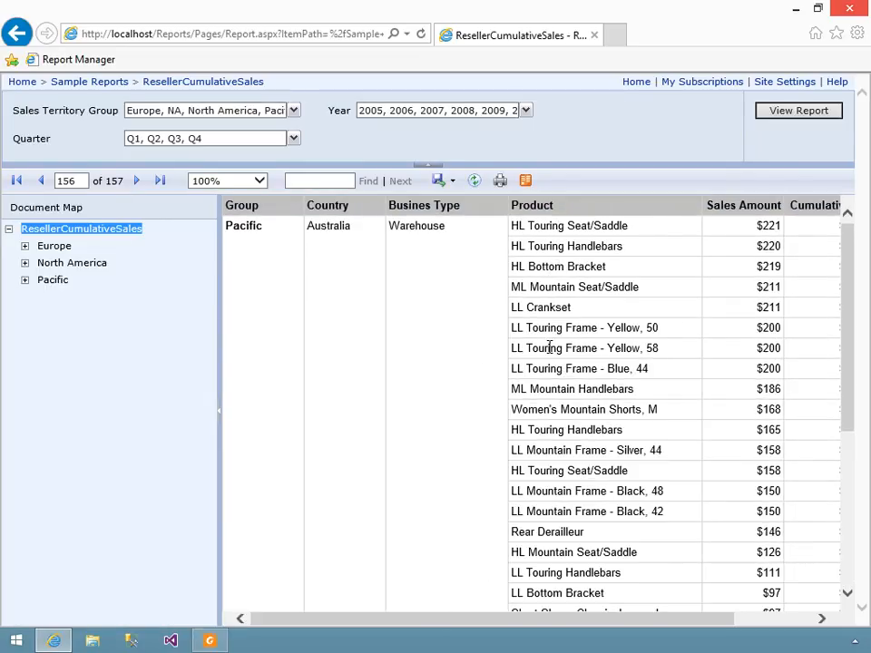
scroll(531, 347, "down", 5)
scroll(528, 339, "up", 5)
scroll(531, 347, "down", 3)
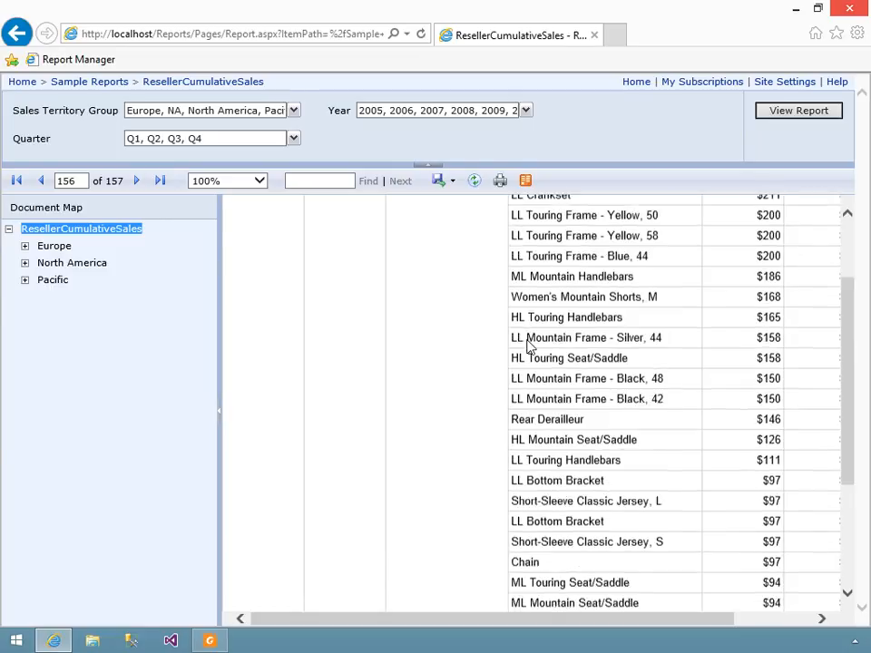
scroll(530, 348, "up", 3)
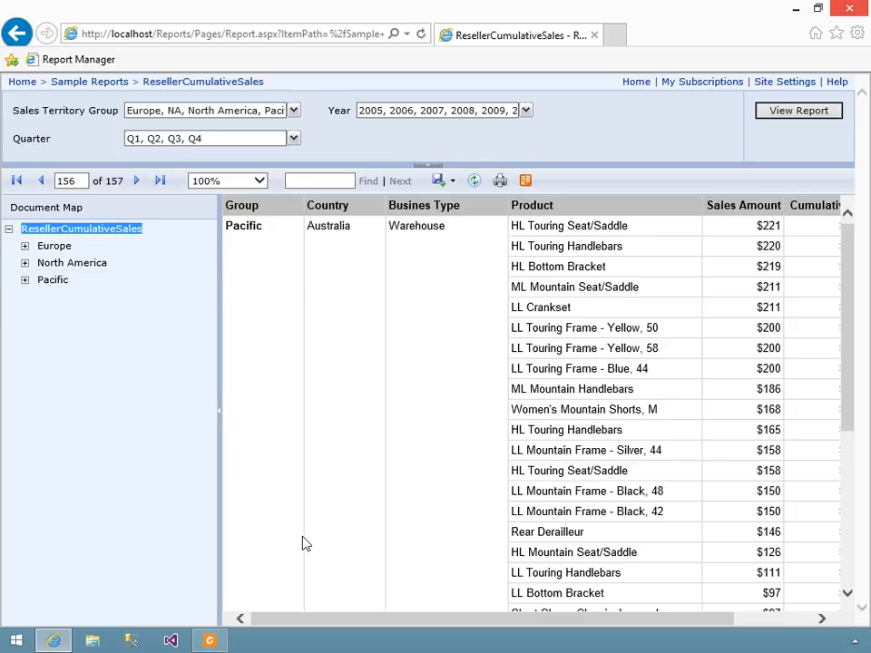
left_click(209, 641)
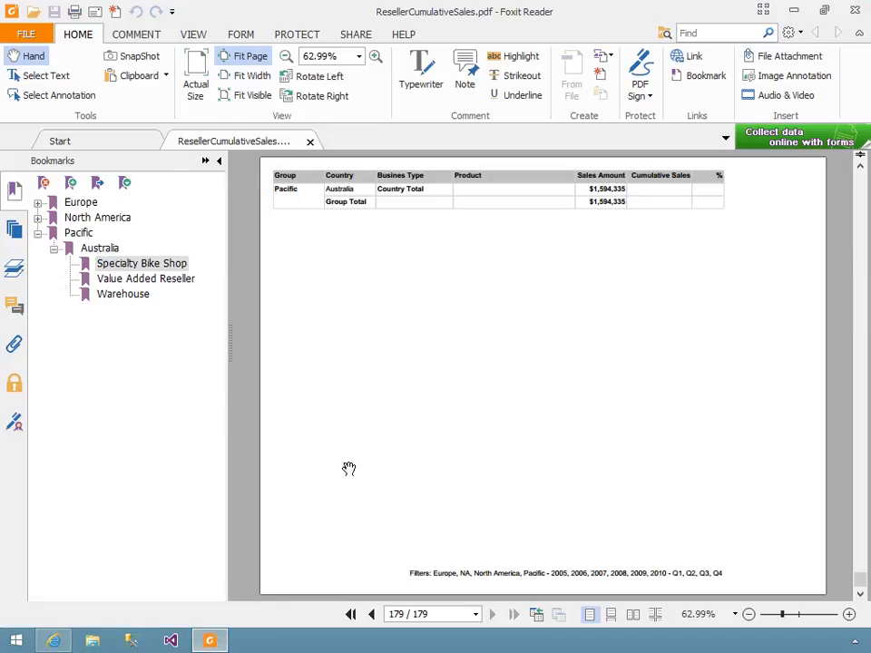
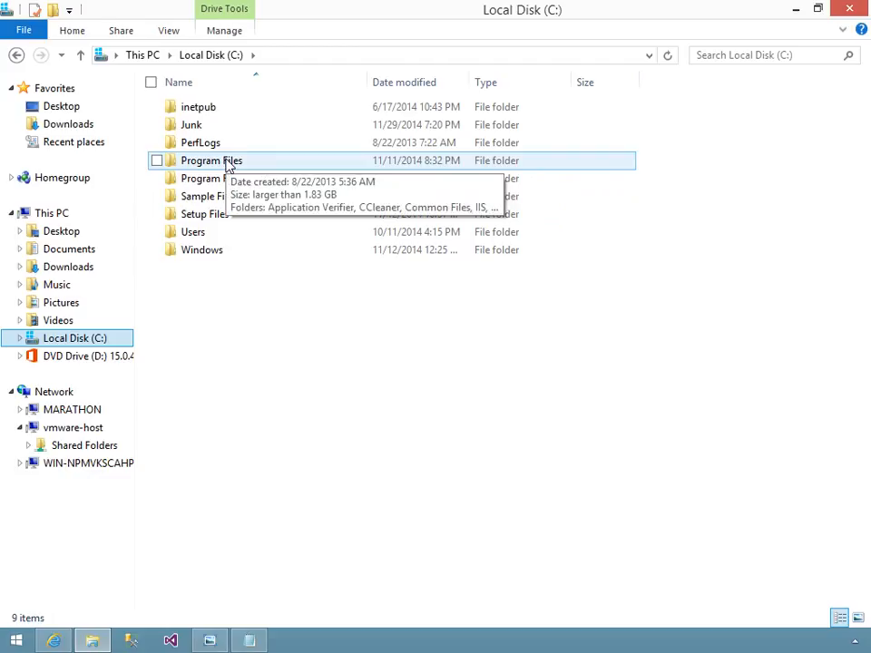
- Browse to Program Files\Microsoft SQL Server\MSRS12.MSSQLSERVER\Reporting Services\ReportServer on drive C, granting permanent access to the Reporting Services folder
double_click(226, 164)
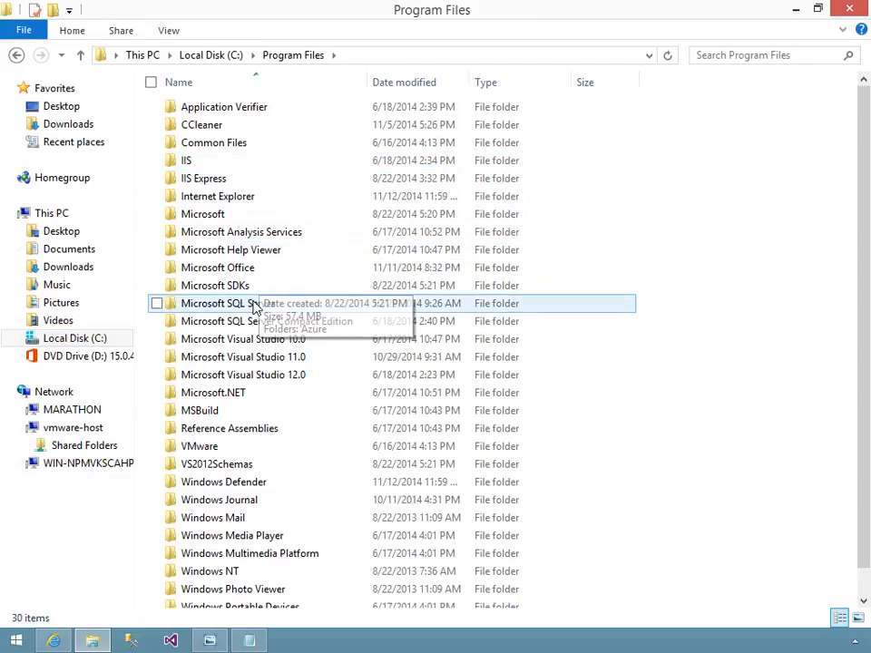
double_click(254, 306)
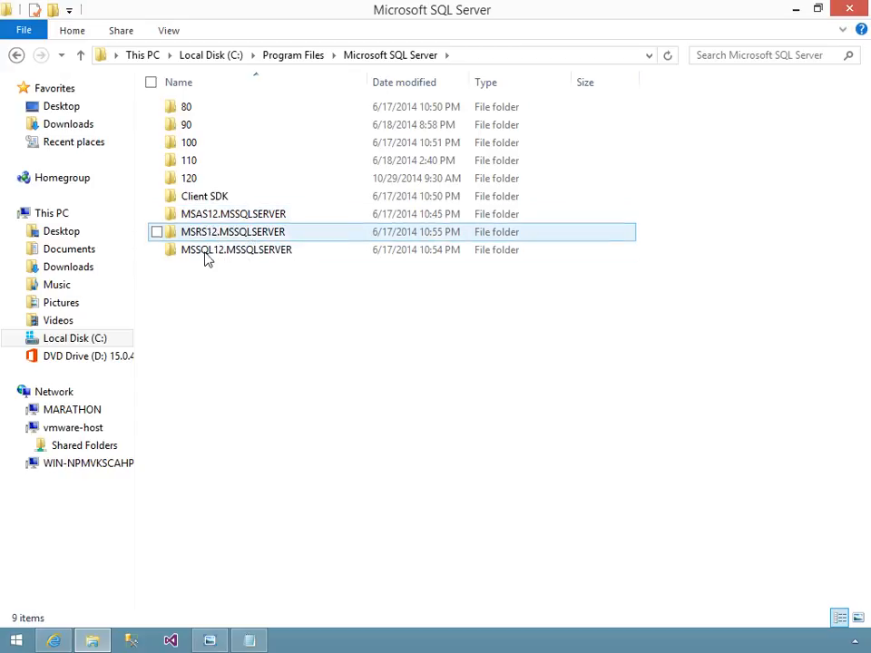
double_click(256, 233)
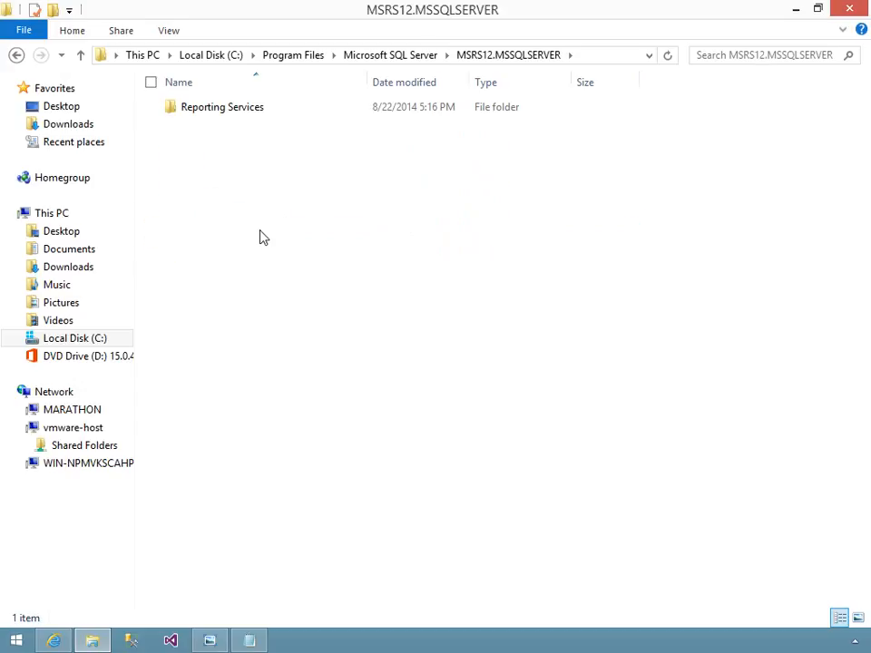
double_click(242, 109)
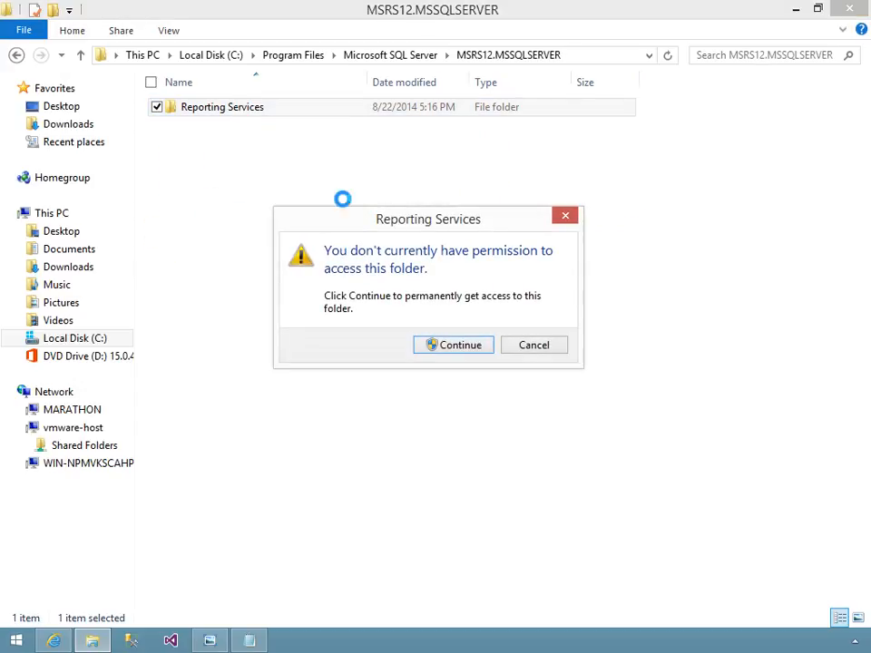
left_click(474, 346)
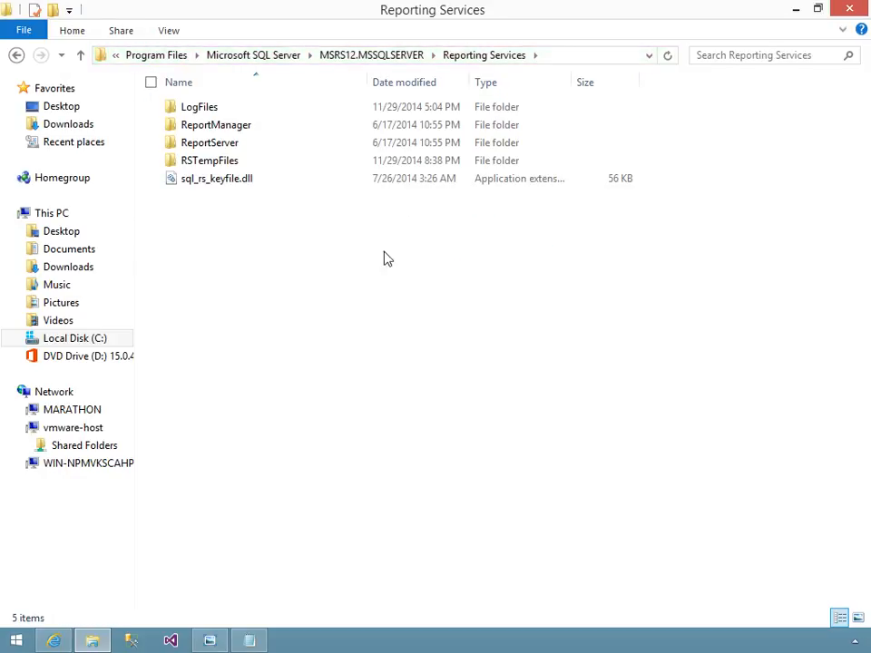
left_click(207, 144)
double_click(208, 146)
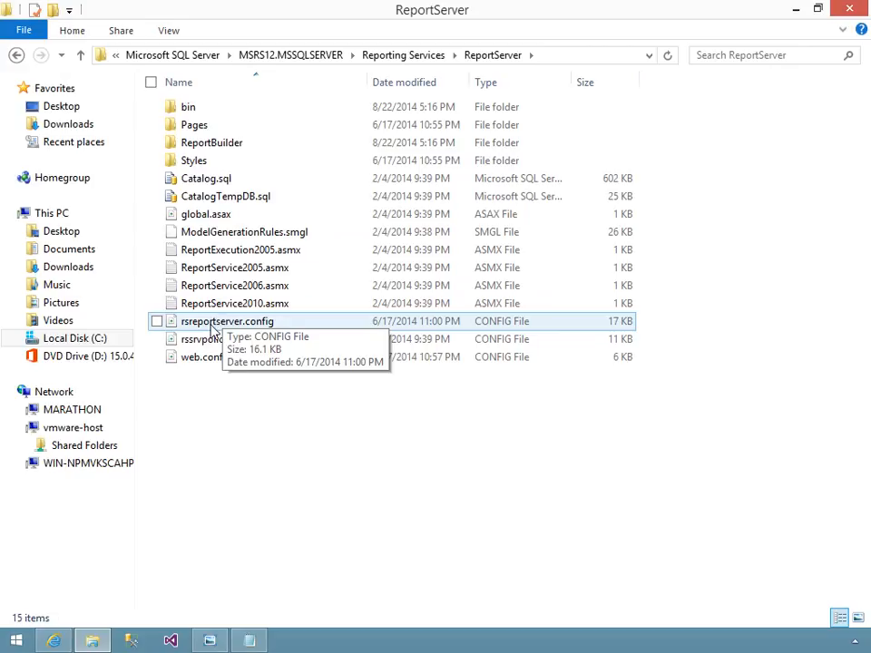
- Open the rsreportserver.config file with Visual Studio
left_click(212, 325)
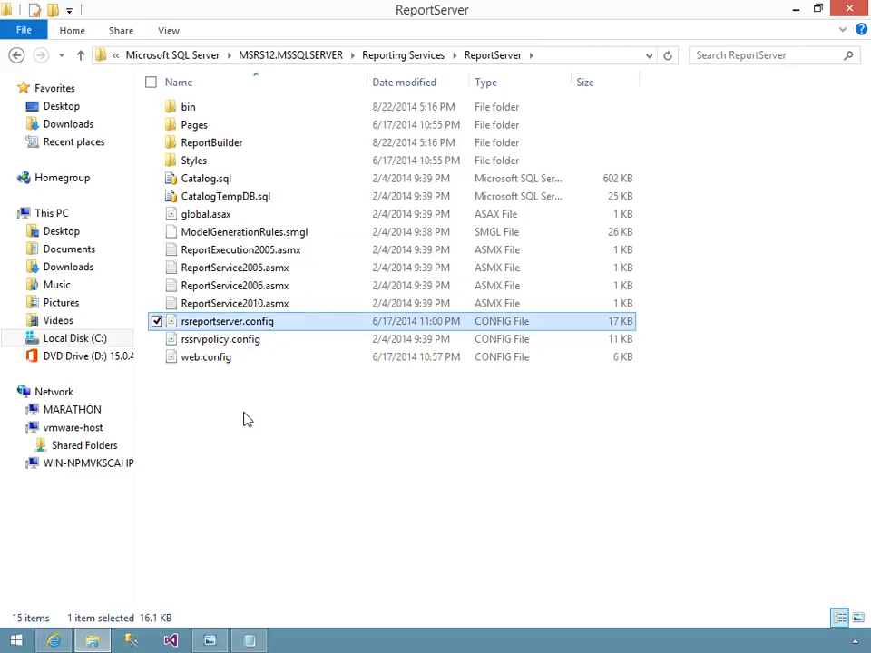
right_click(250, 323)
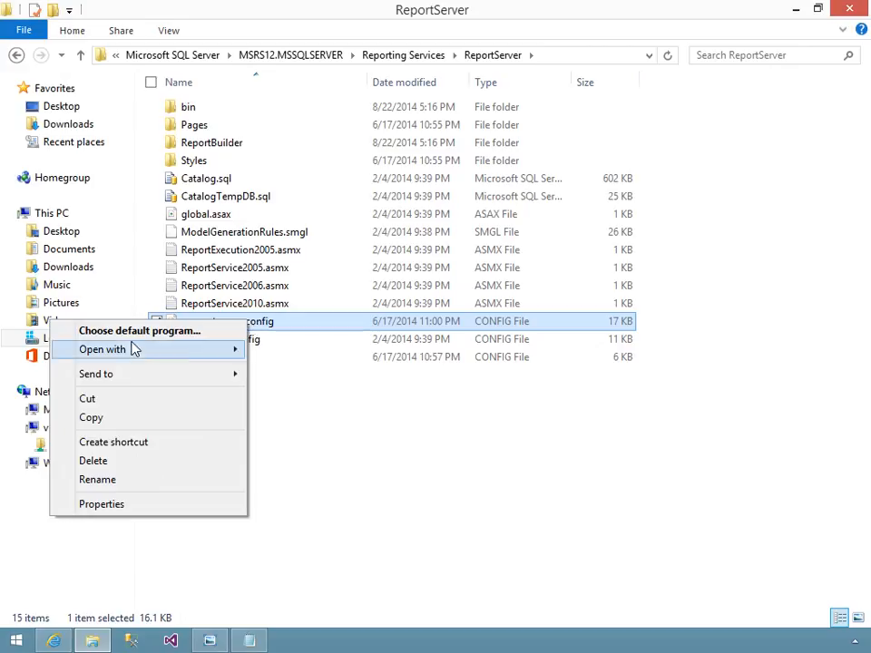
mouse_move(132, 350)
left_click(334, 371)
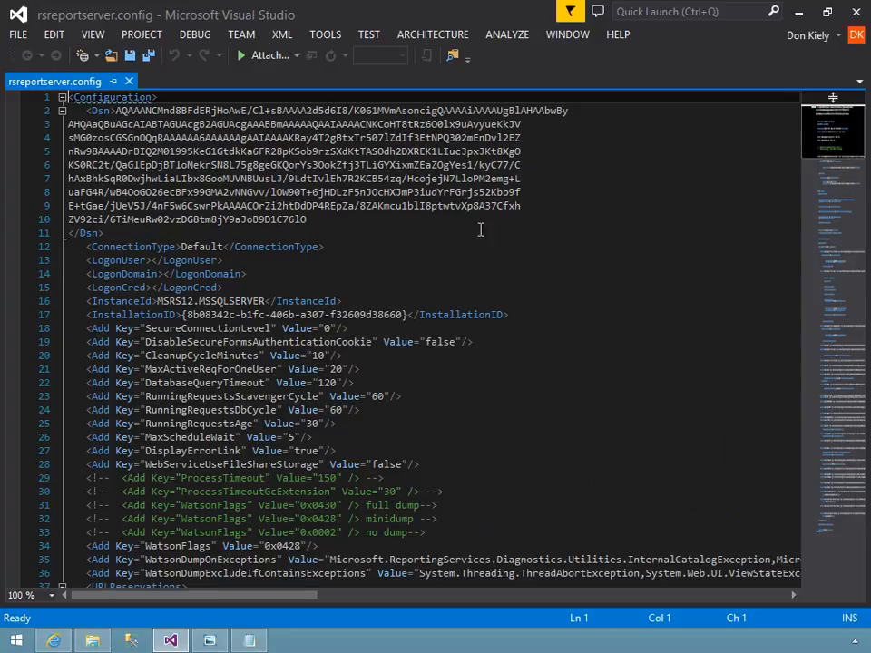
- Collapse the Dsn, URLReservations, Authentication, Service and UI sections of the configuration file
left_click(61, 111)
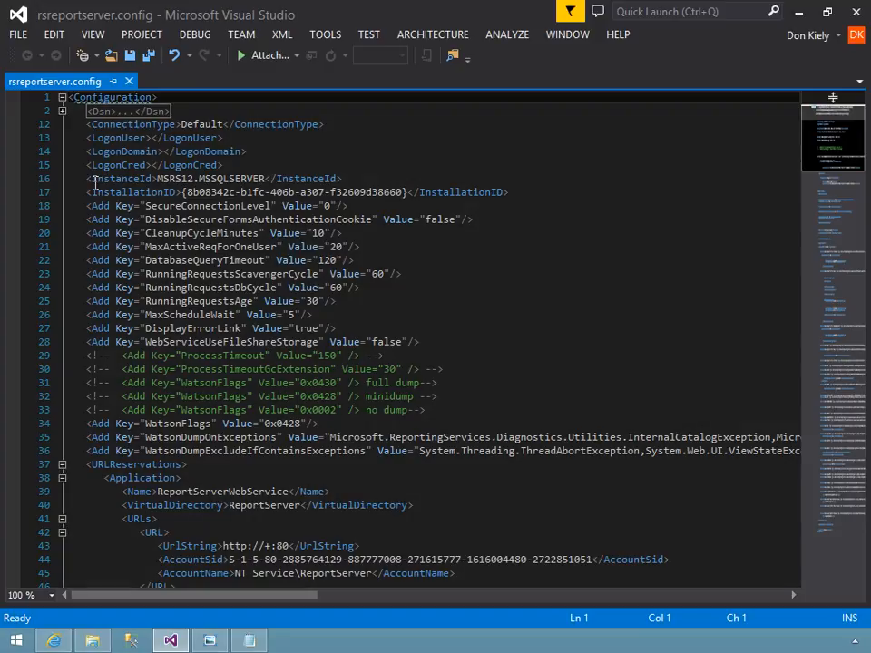
left_click(61, 465)
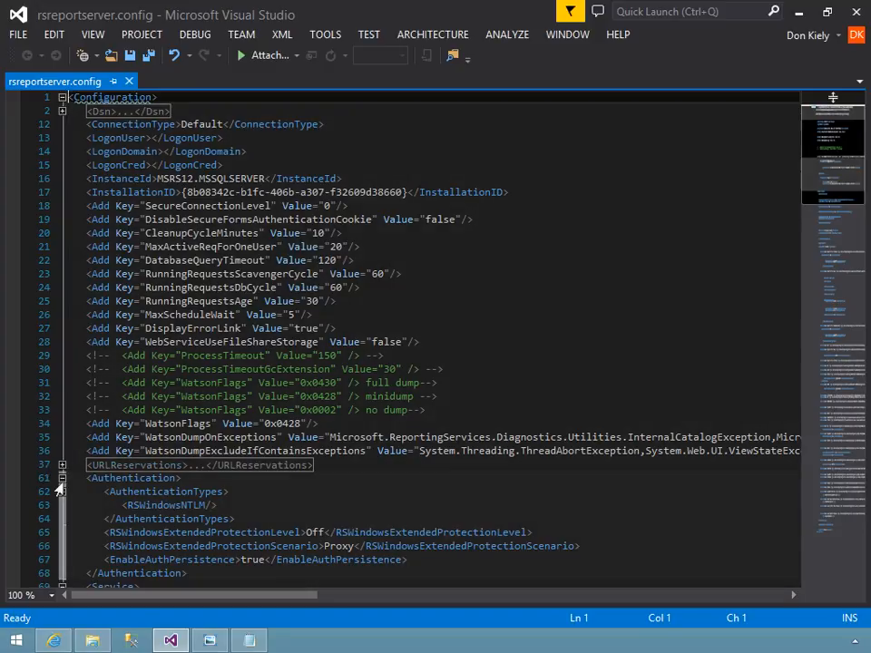
left_click(61, 478)
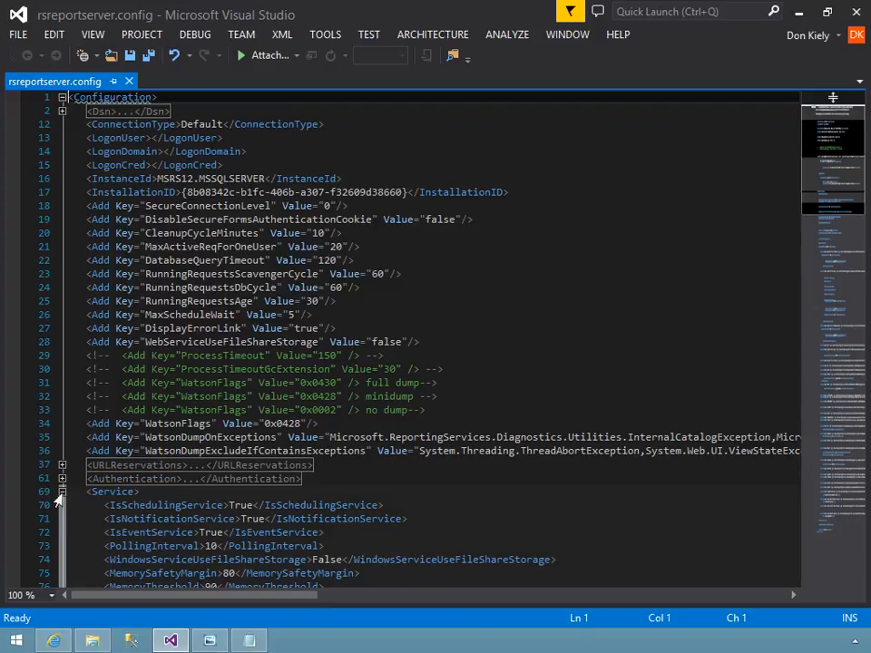
left_click(60, 492)
left_click(61, 505)
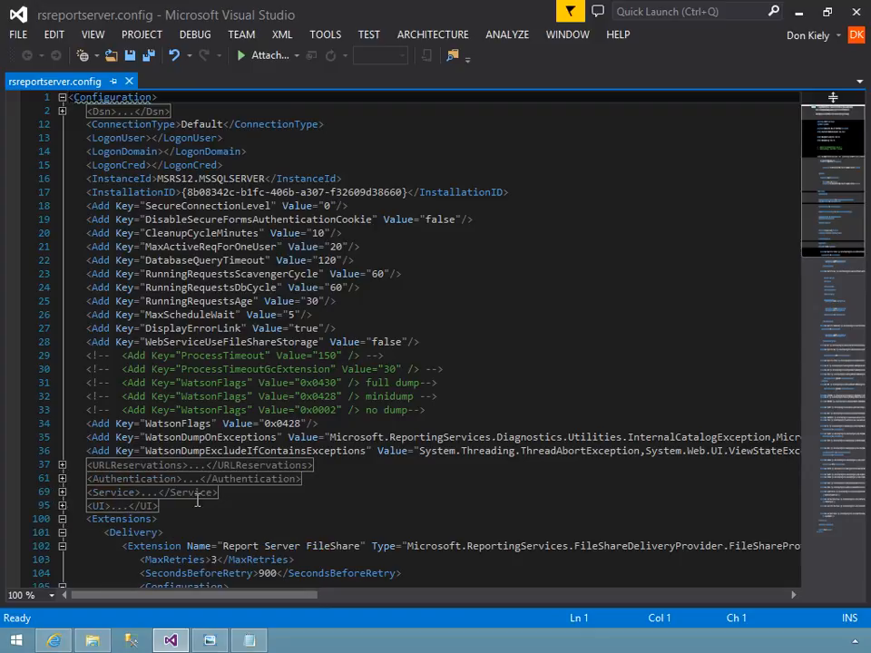
- Collapse the Delivery and DeliveryUI sections under Extensions and examine the rendering extensions listed in the Render section
scroll(245, 448, "down", 2)
scroll(245, 448, "down", 2)
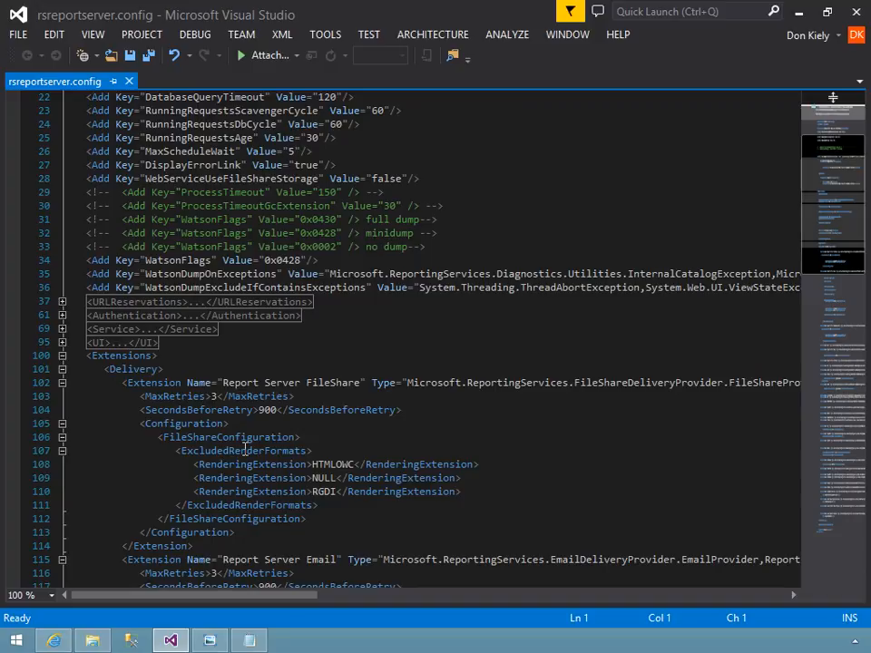
left_click(62, 370)
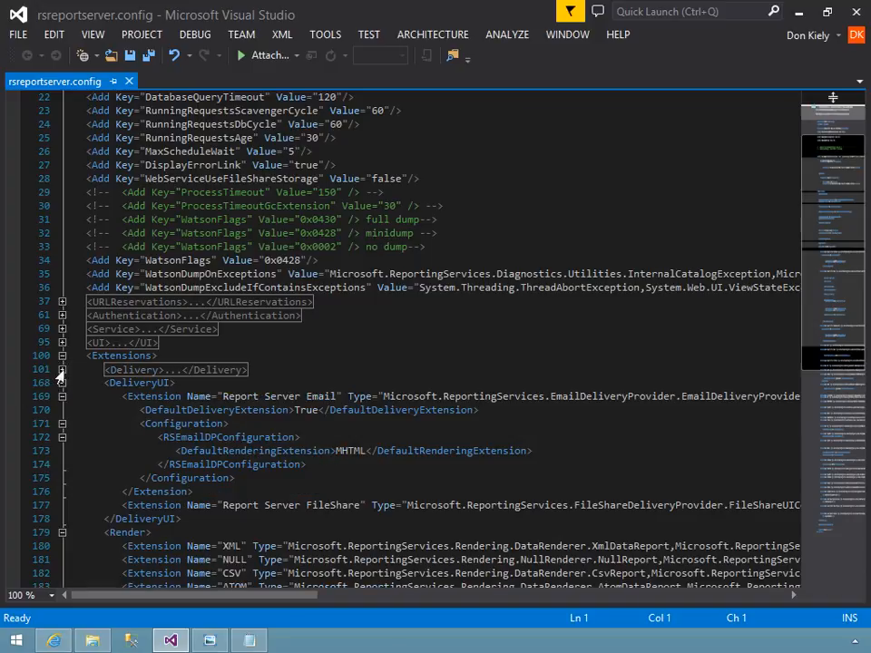
left_click(62, 383)
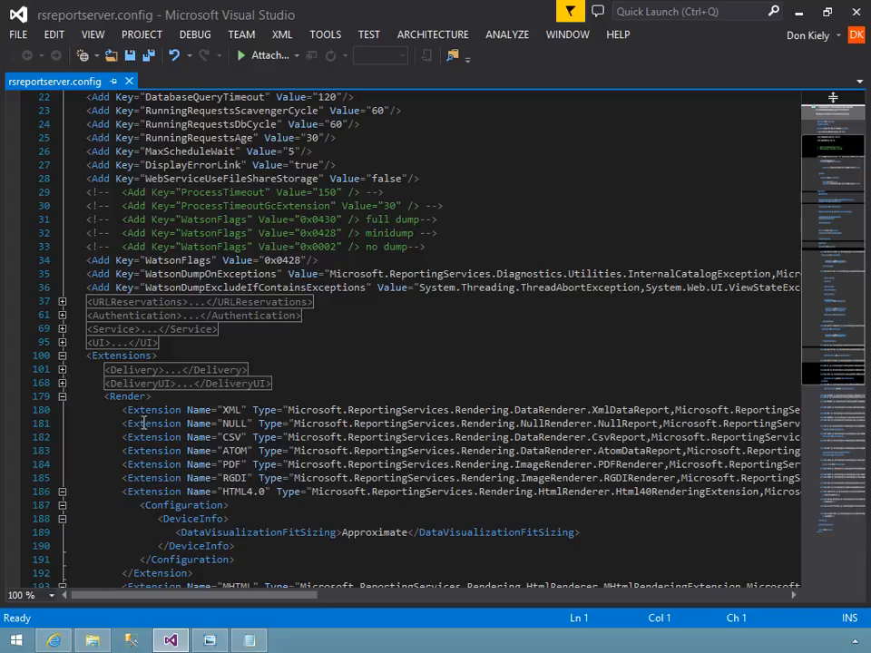
scroll(154, 424, "down", 4)
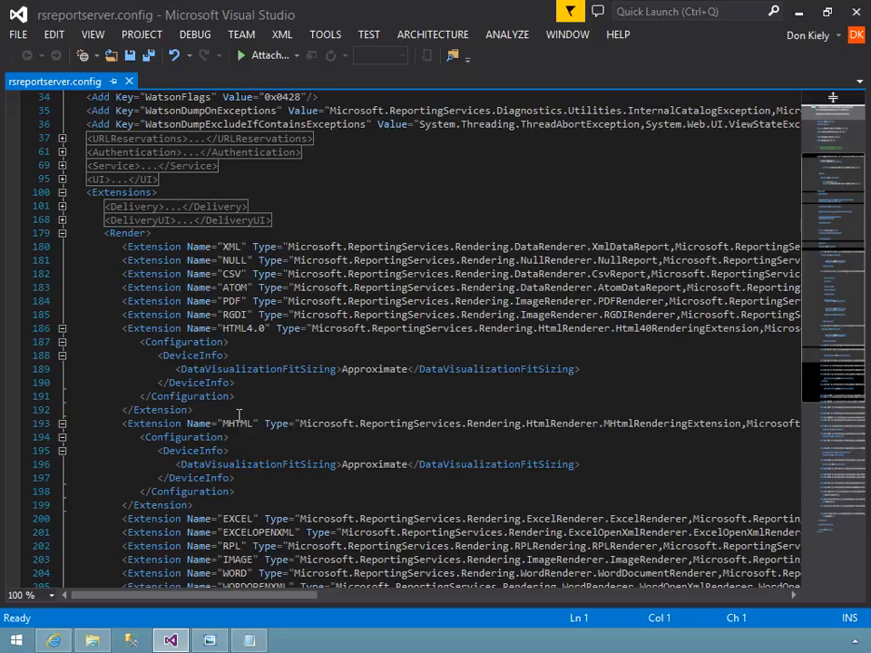
- Copy the complete IMAGE (PNG) Extension block from Report Image Code.txt in Notepad
scroll(177, 299, "down", 2)
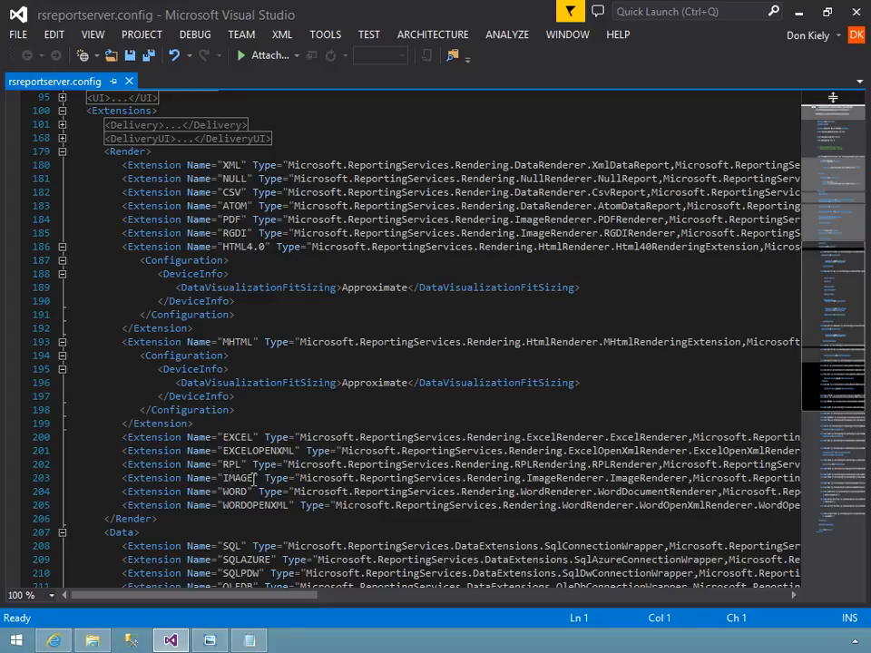
left_click_drag(252, 602, 162, 569)
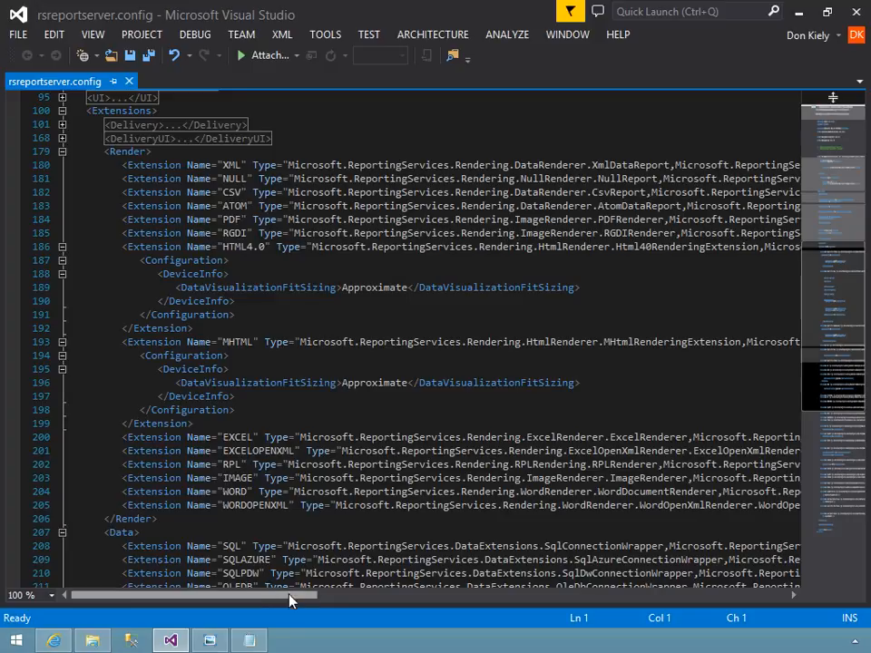
left_click(250, 641)
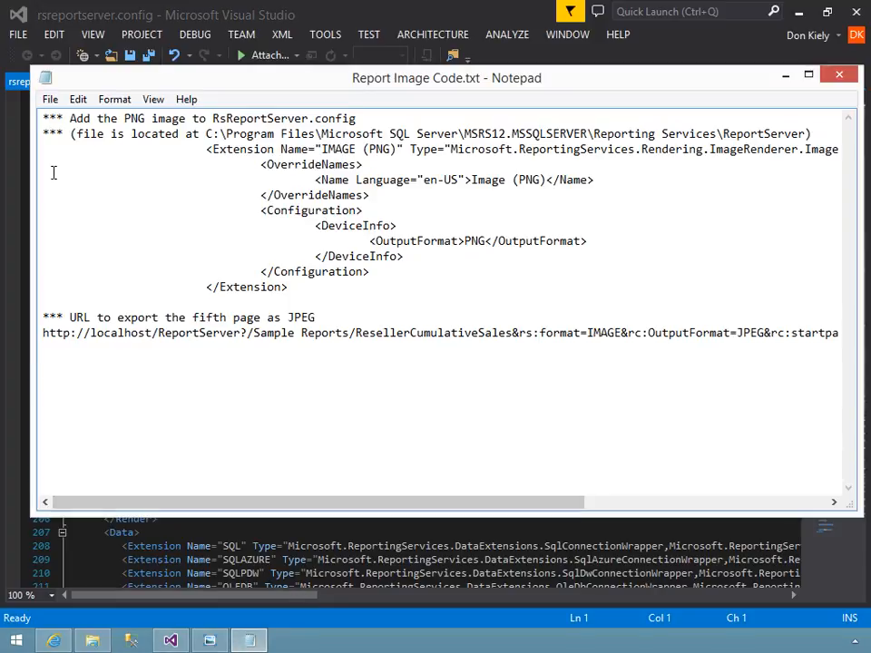
left_click_drag(42, 150, 20, 303)
right_click(101, 232)
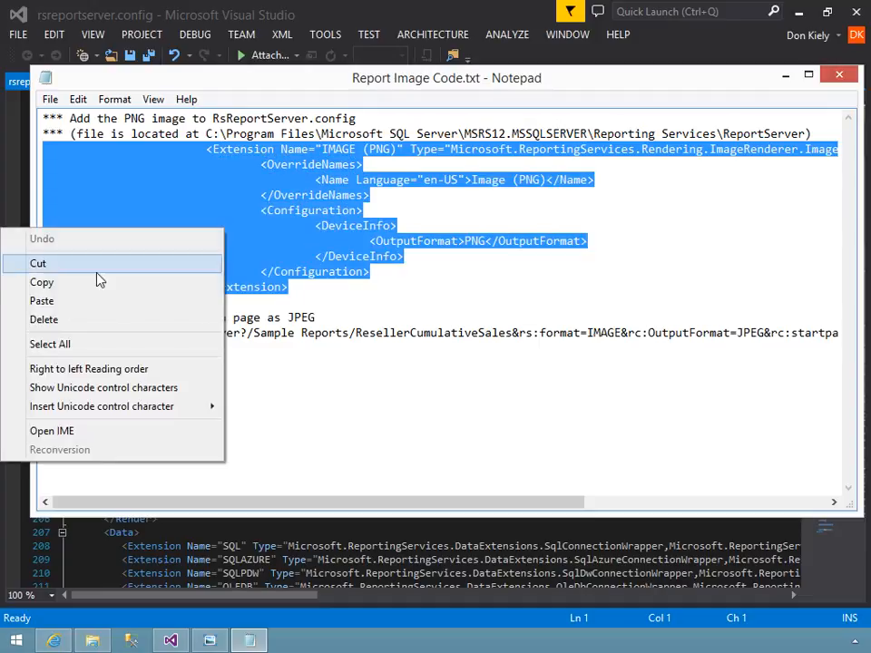
left_click(99, 285)
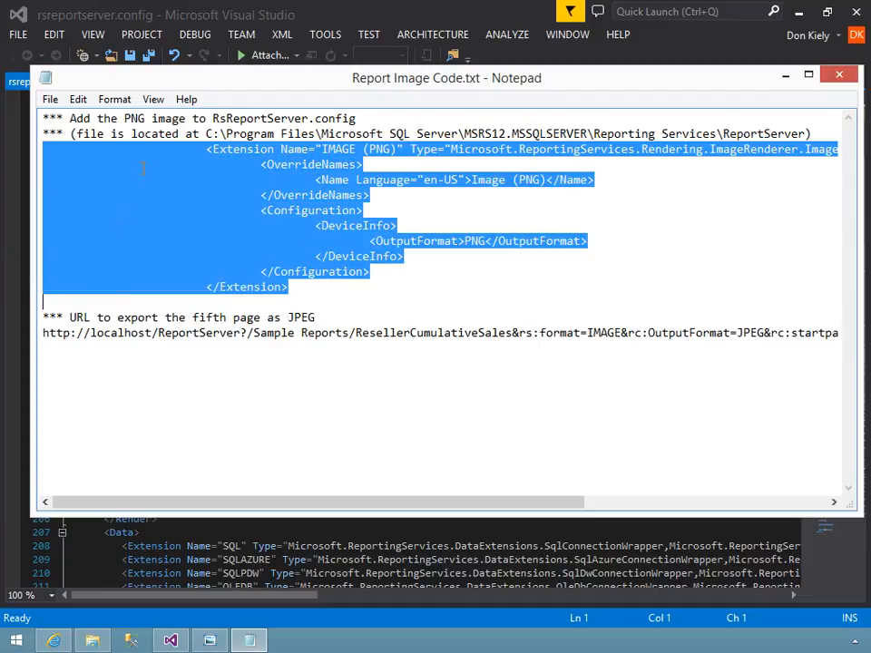
- Paste the IMAGE (PNG) Extension block just above the closing Render tag of rsreportserver.config in Visual Studio and save the file
left_click(234, 18)
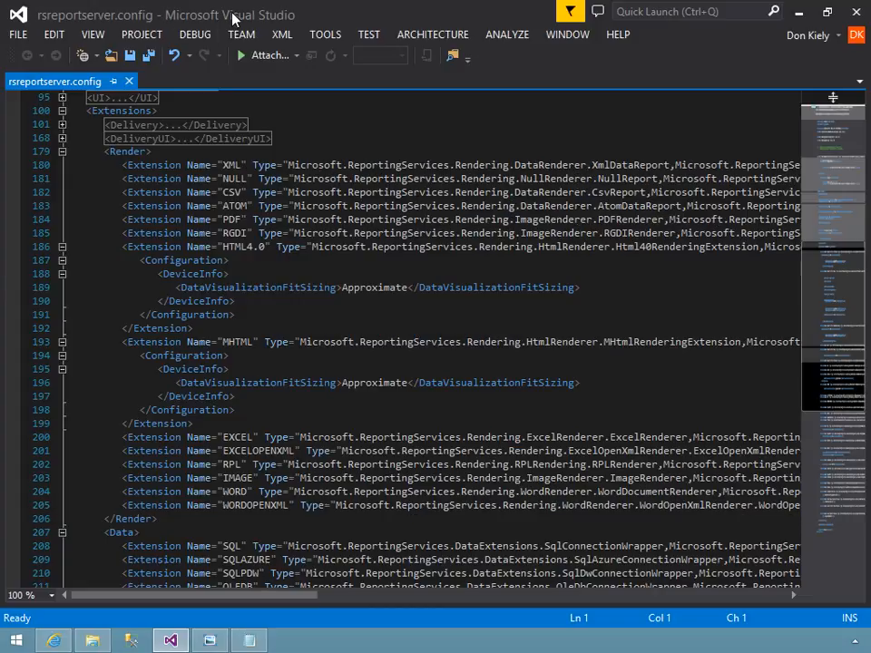
left_click(71, 513)
key("Home")
key("ctrl+v")
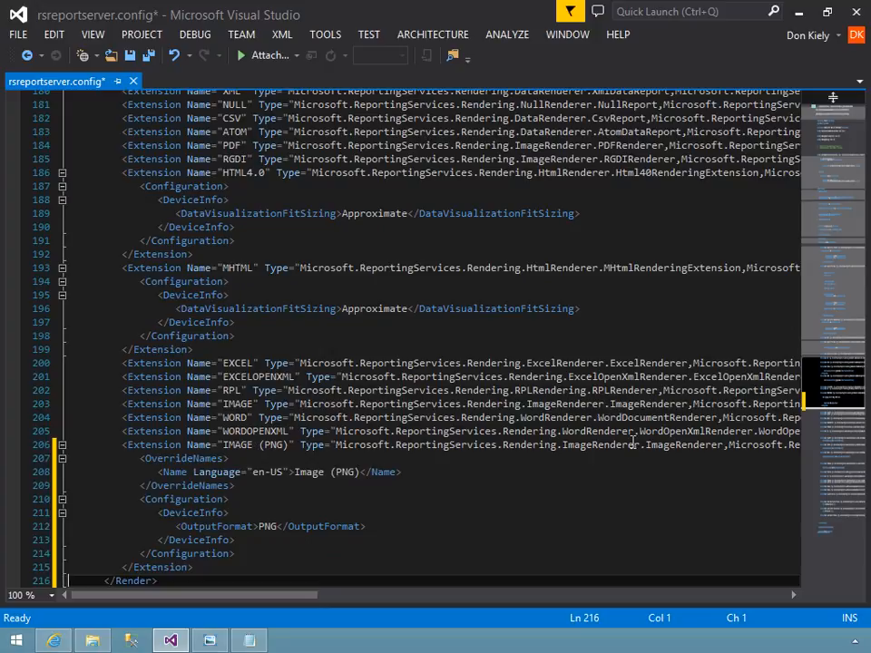
left_click_drag(316, 595, 446, 582)
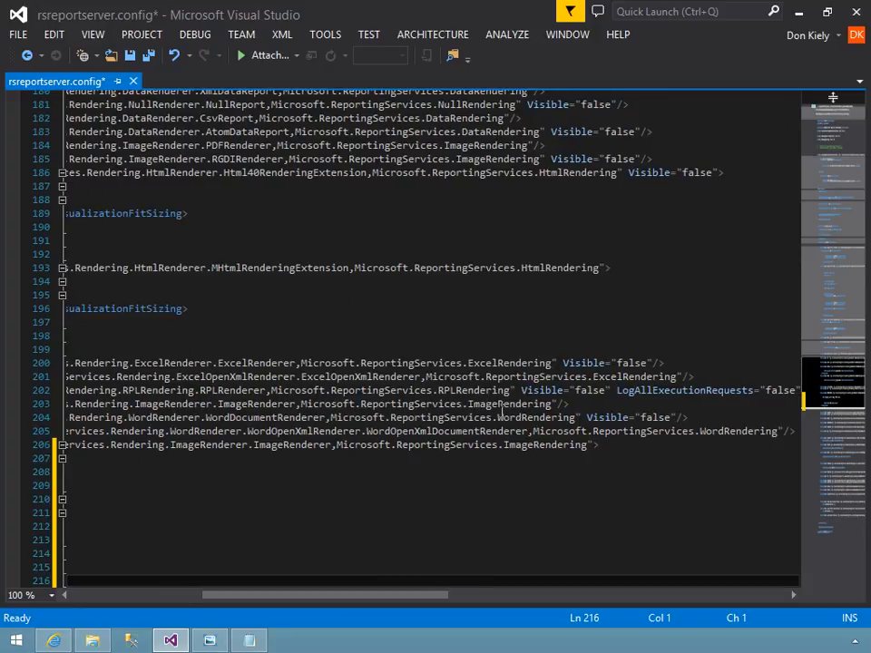
left_click_drag(357, 596, 145, 624)
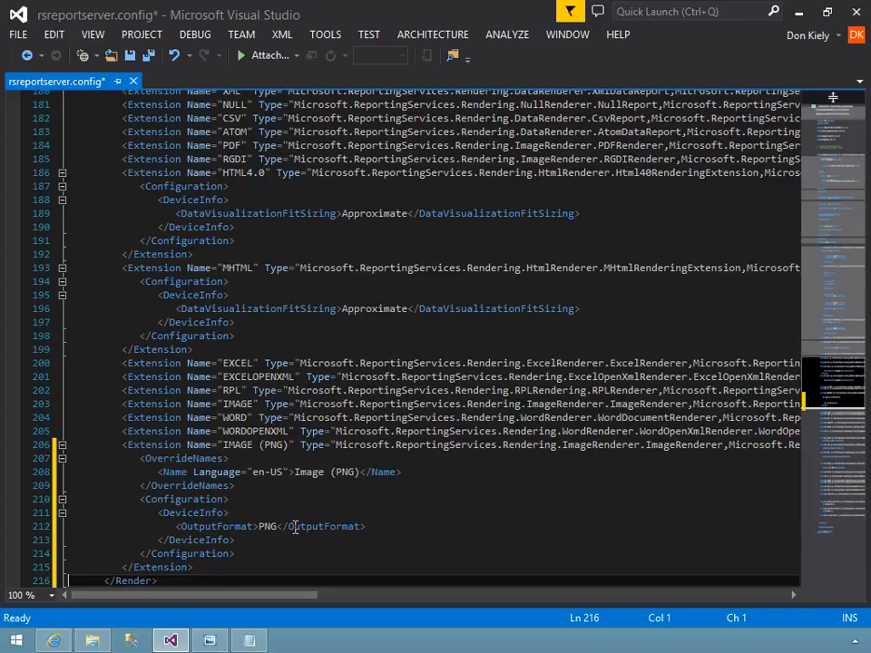
key("ctrl+s")
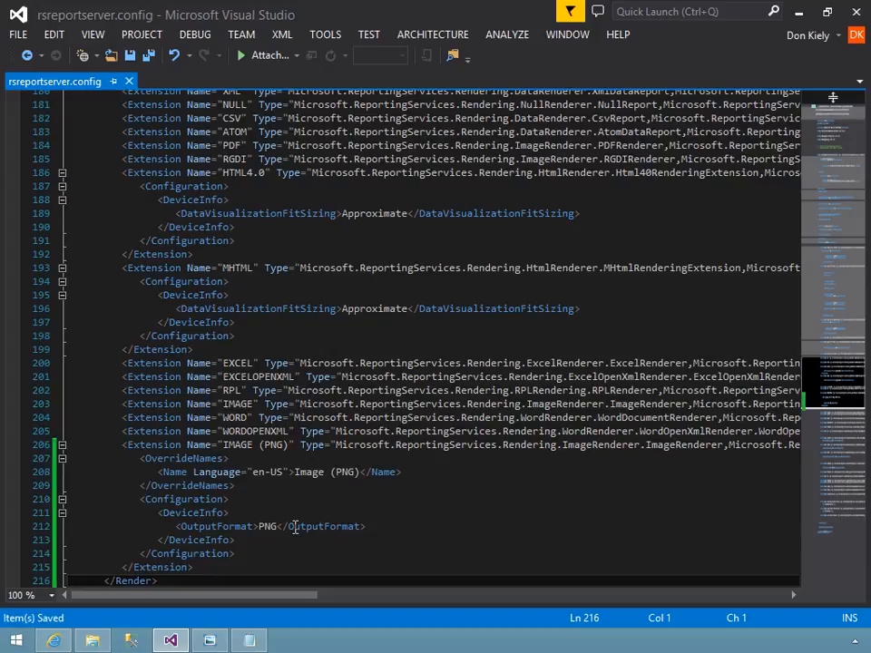
- Check the export formats of the ResellerCumulativeSales report in Internet Explorer and reload the report page
left_click(55, 641)
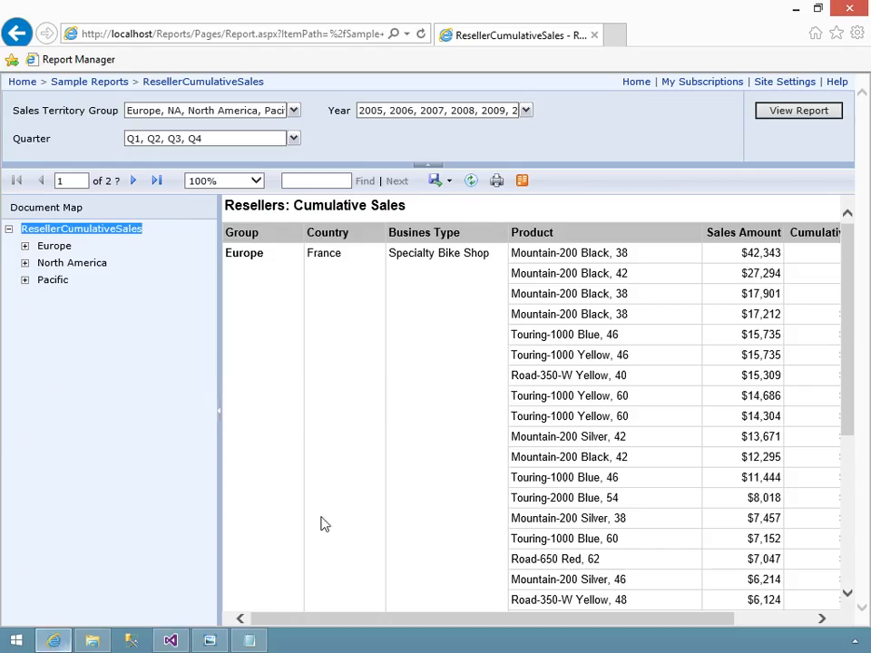
left_click(448, 182)
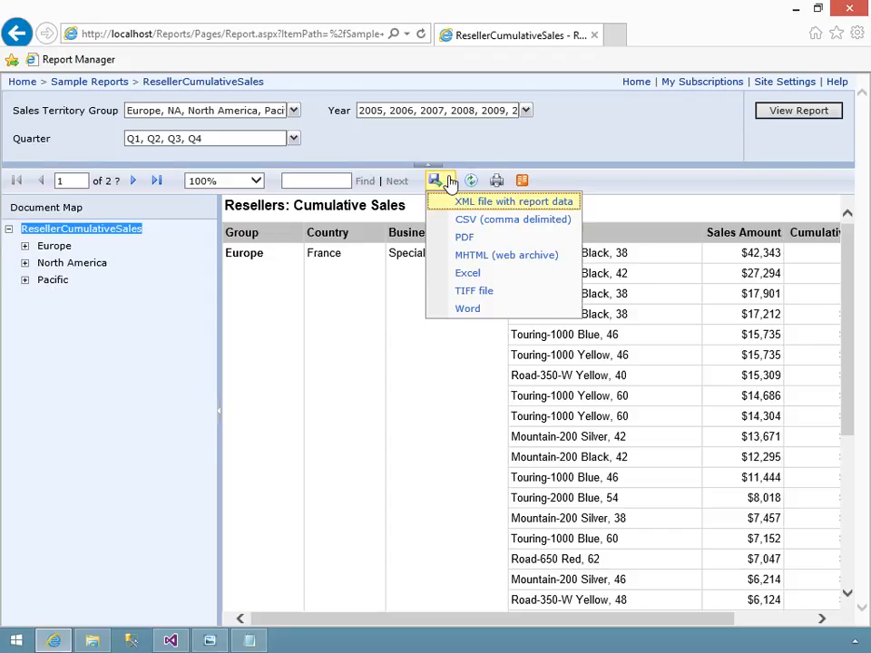
left_click(422, 36)
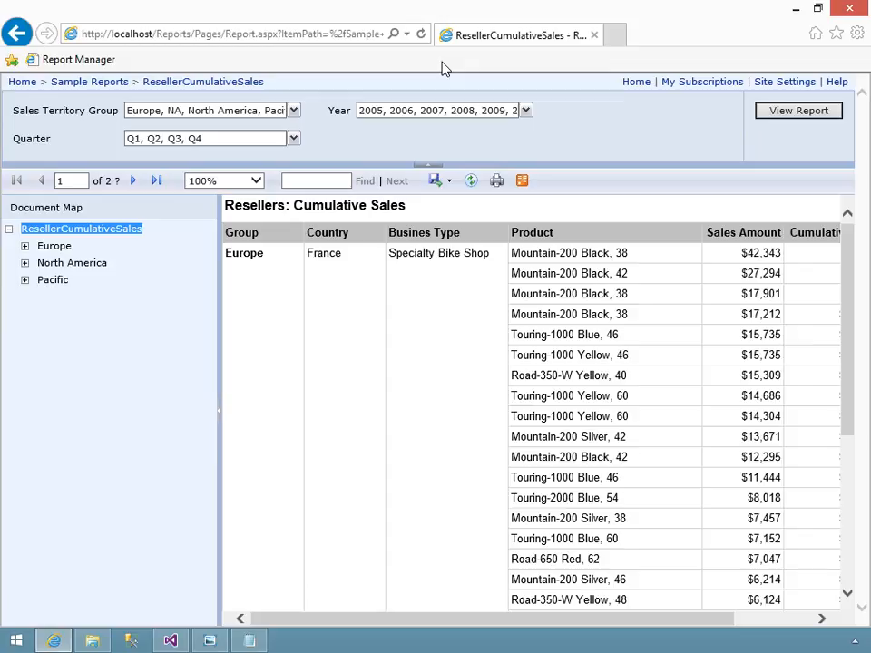
- Export the report as Image (PNG), opening the file directly to examine it in Photos, and close the viewer
left_click(439, 182)
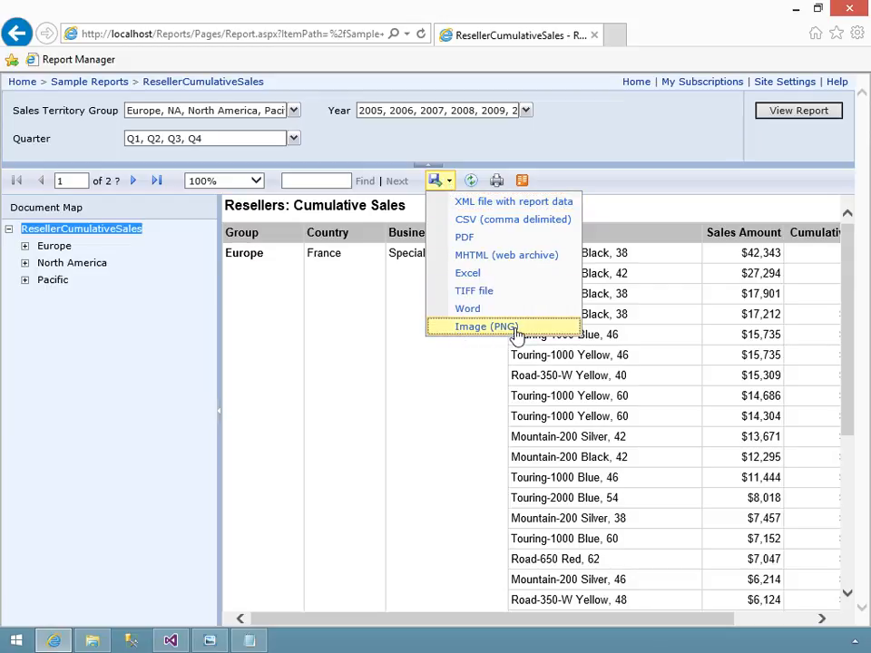
left_click(486, 327)
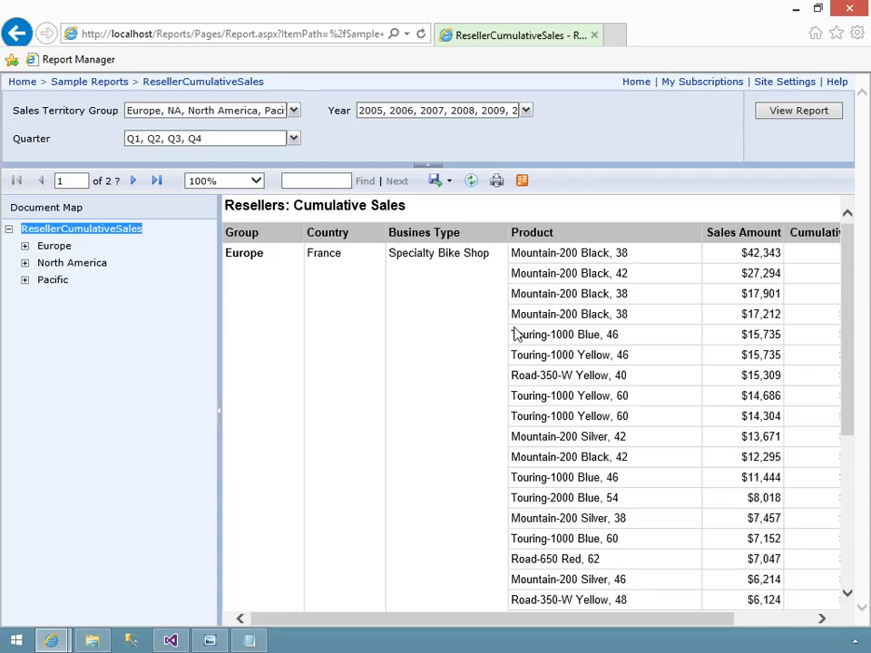
left_click(586, 615)
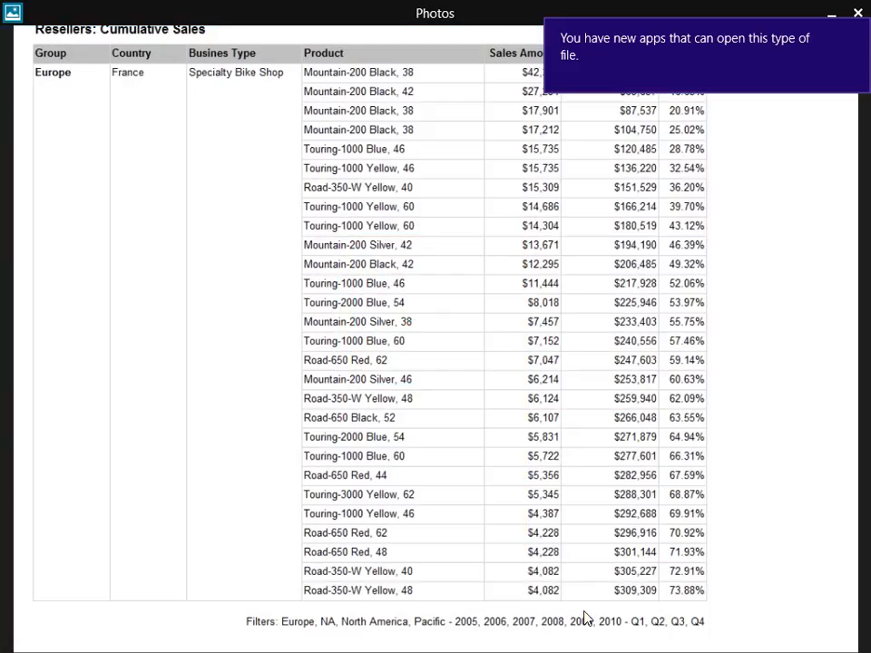
right_click(739, 306)
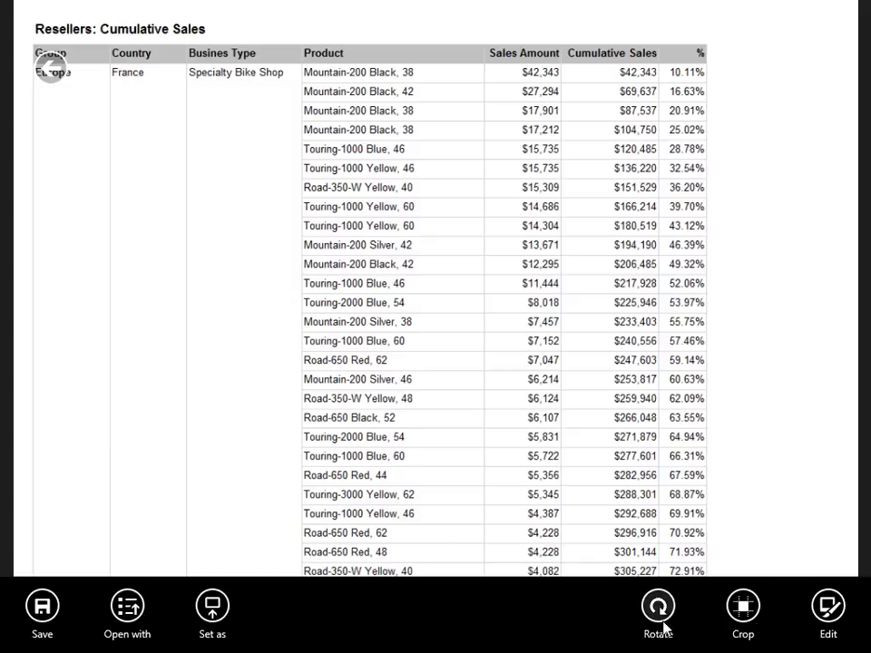
left_click(46, 65)
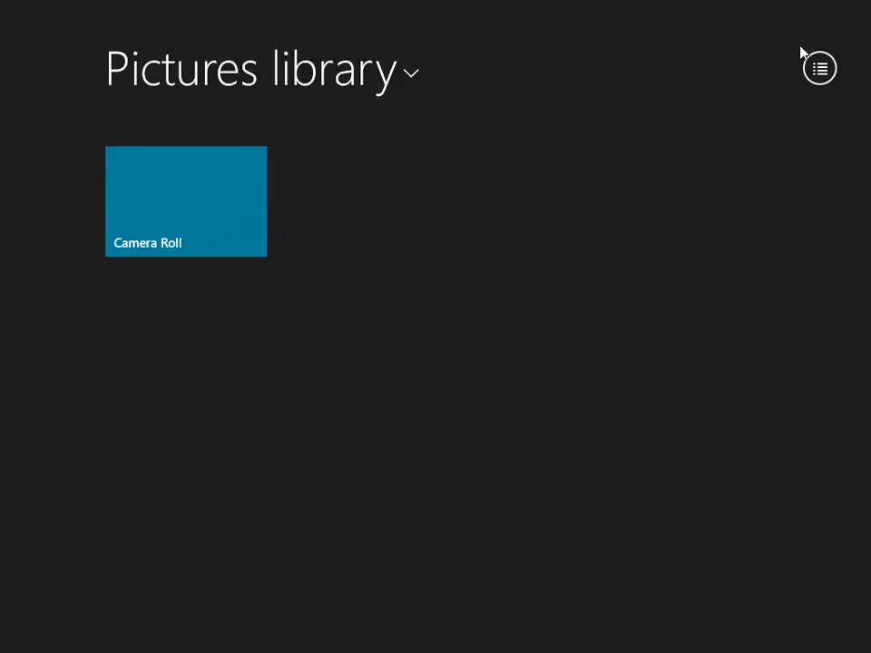
left_click(860, 12)
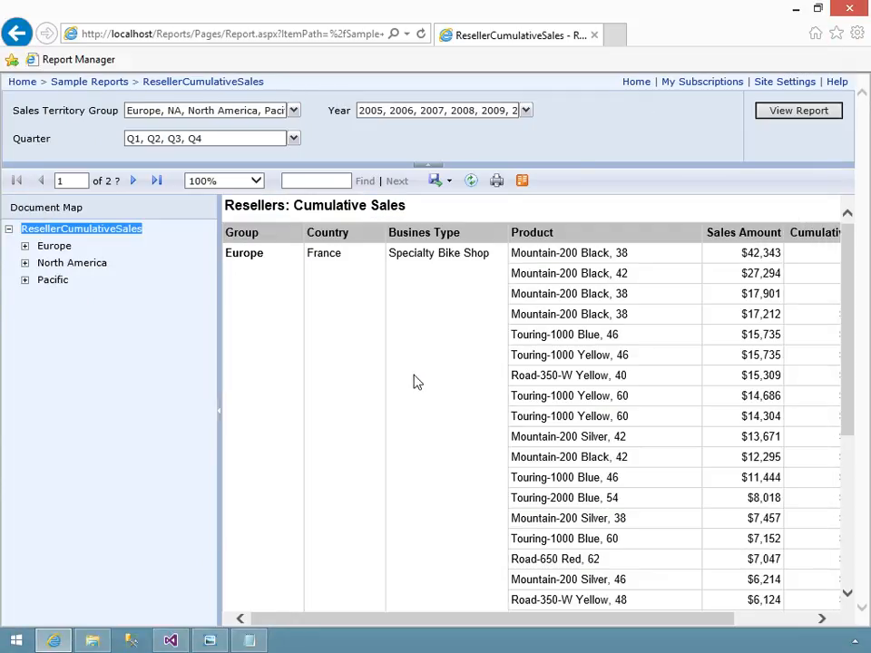
- Export the report as Image (PNG) and save it as ResellerCumulativeSales.PNG in the Junk folder on drive C
left_click(436, 182)
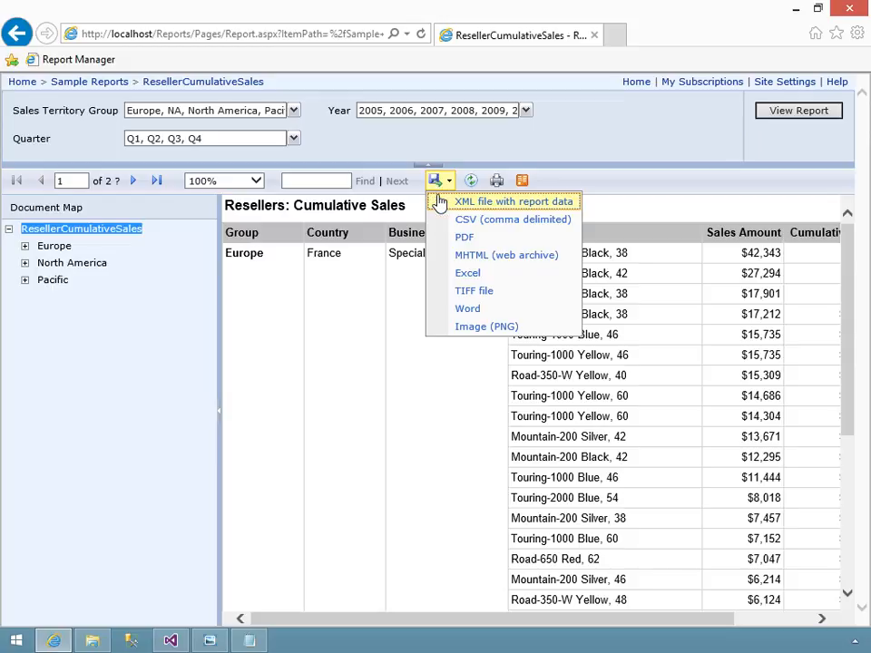
left_click(484, 329)
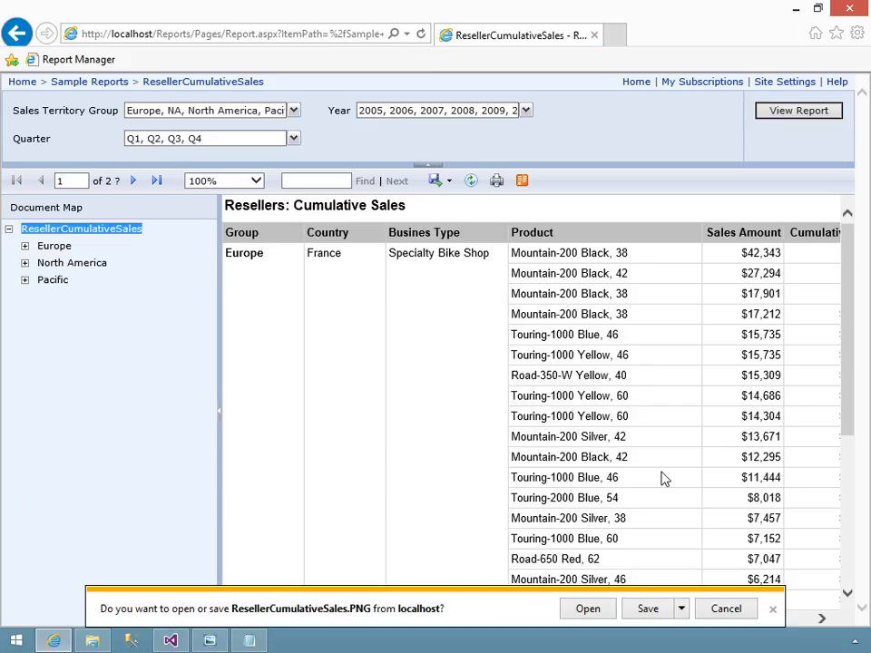
left_click(681, 609)
left_click(730, 588)
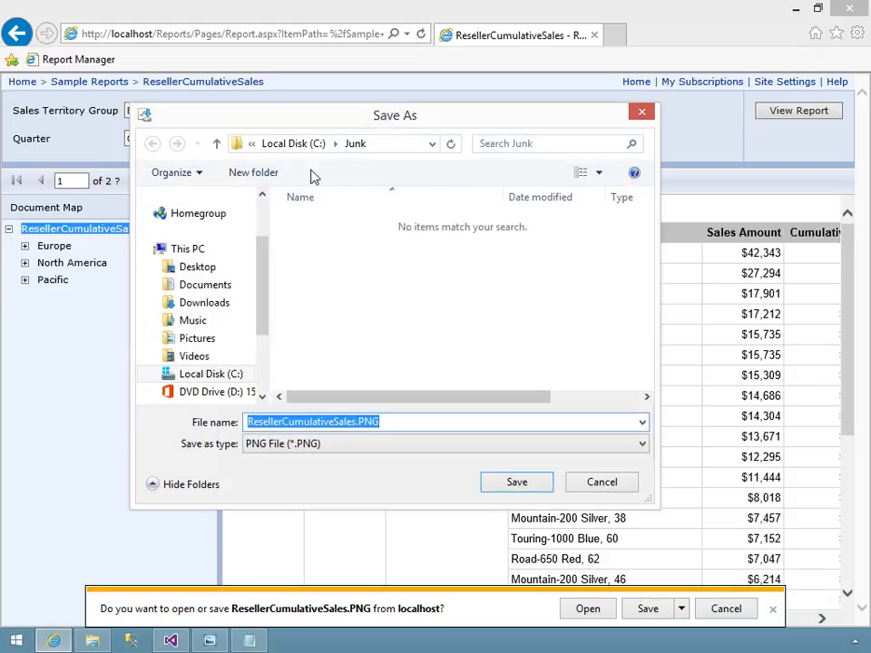
left_click(510, 483)
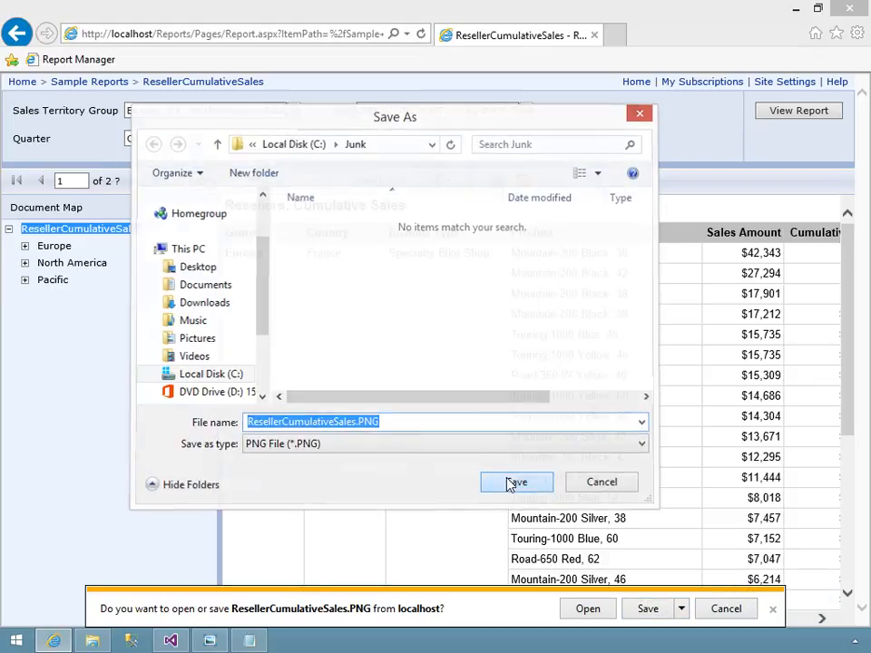
- Browse to the Junk folder on drive C in File Explorer, view ResellerCumulativeSales.PNG in Photos and close the viewer
left_click(91, 642)
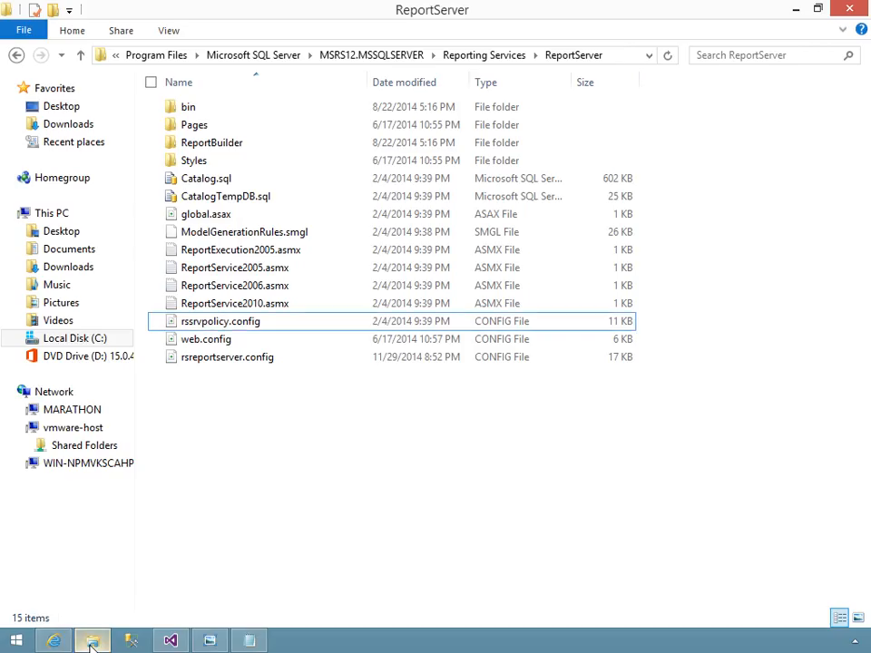
left_click(98, 340)
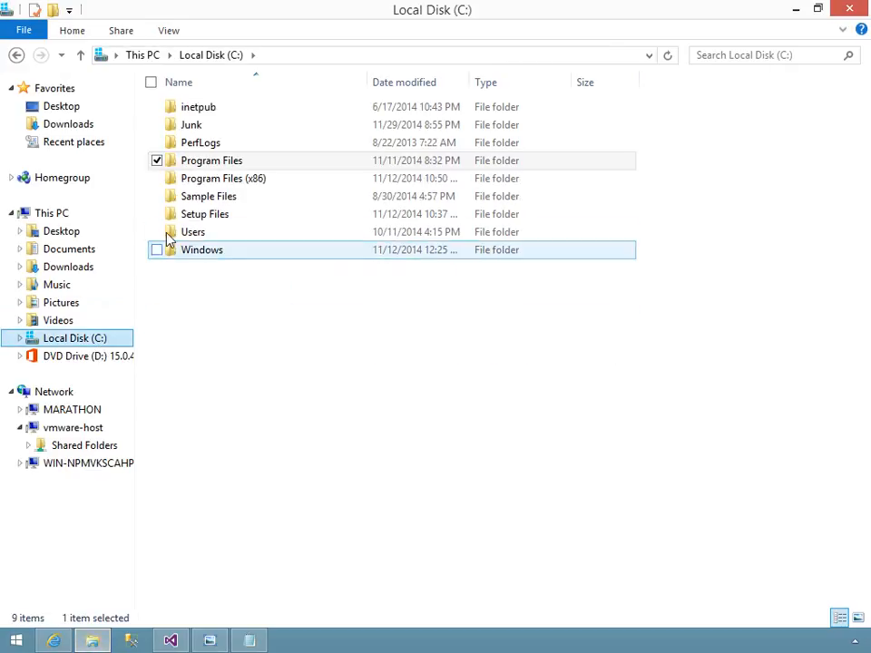
double_click(250, 126)
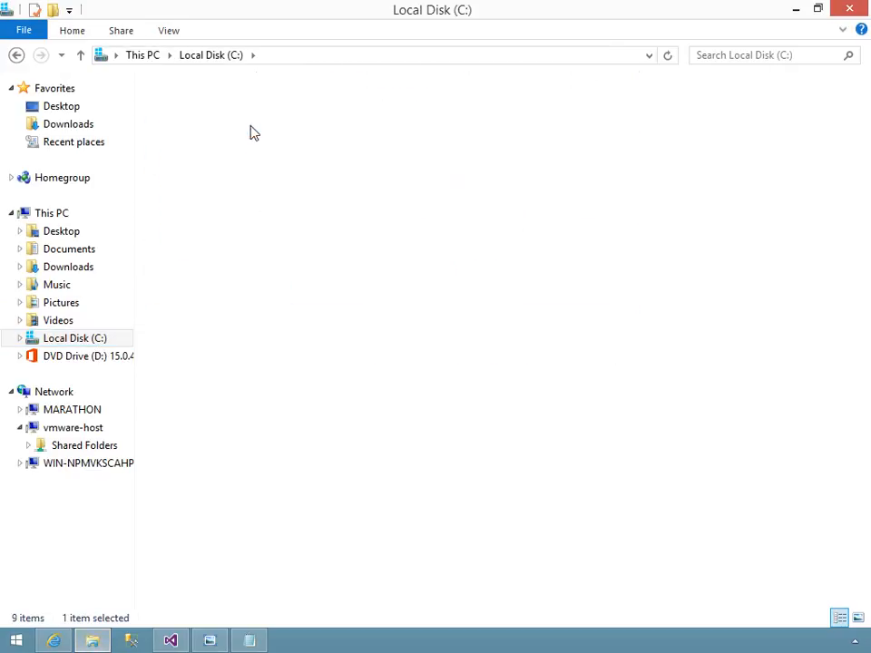
double_click(238, 145)
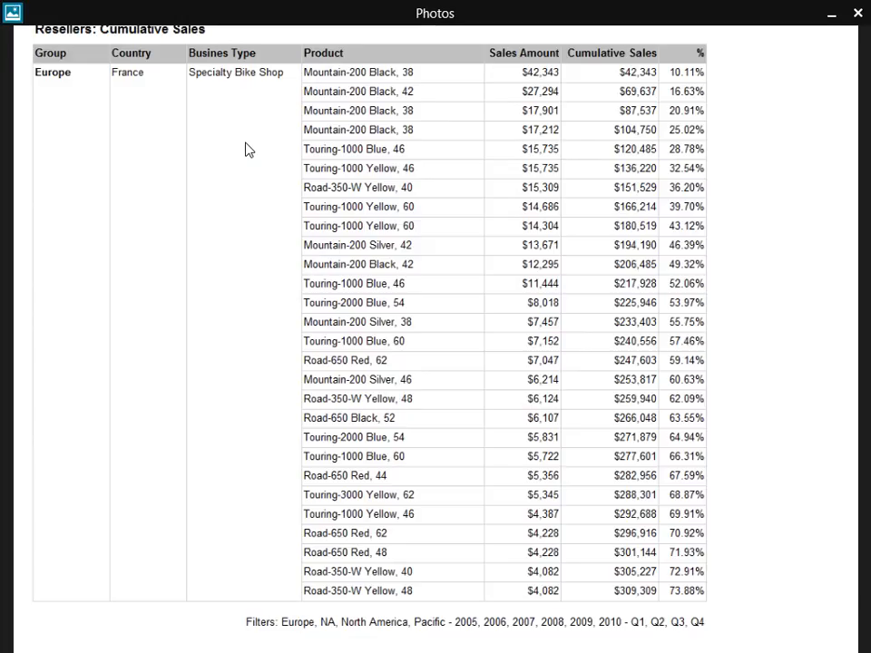
left_click(857, 16)
- Open ResellerCumulativeSales.PNG with Windows Photo Viewer to examine the exported page, and close the viewer
right_click(304, 149)
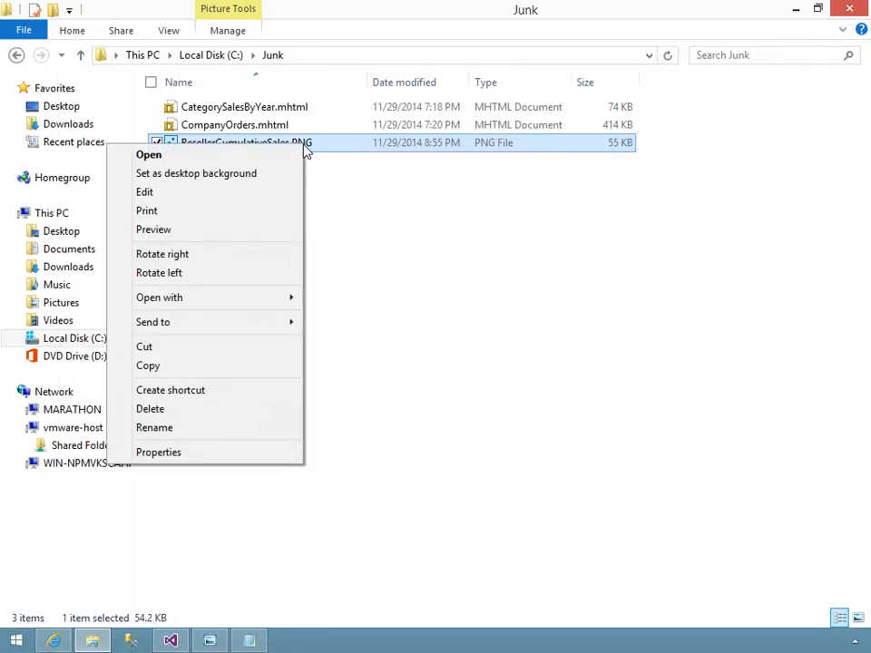
mouse_move(194, 305)
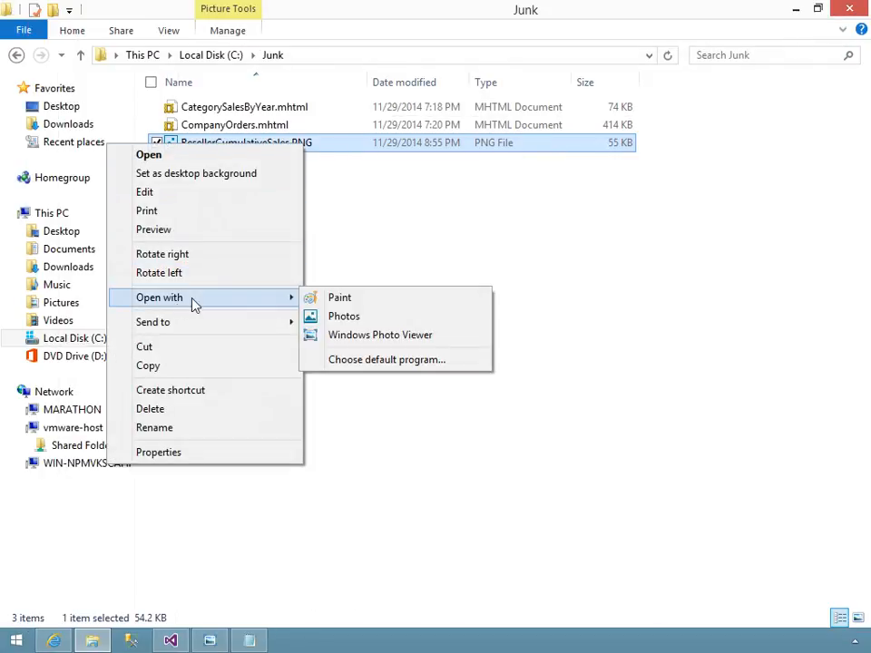
left_click(376, 337)
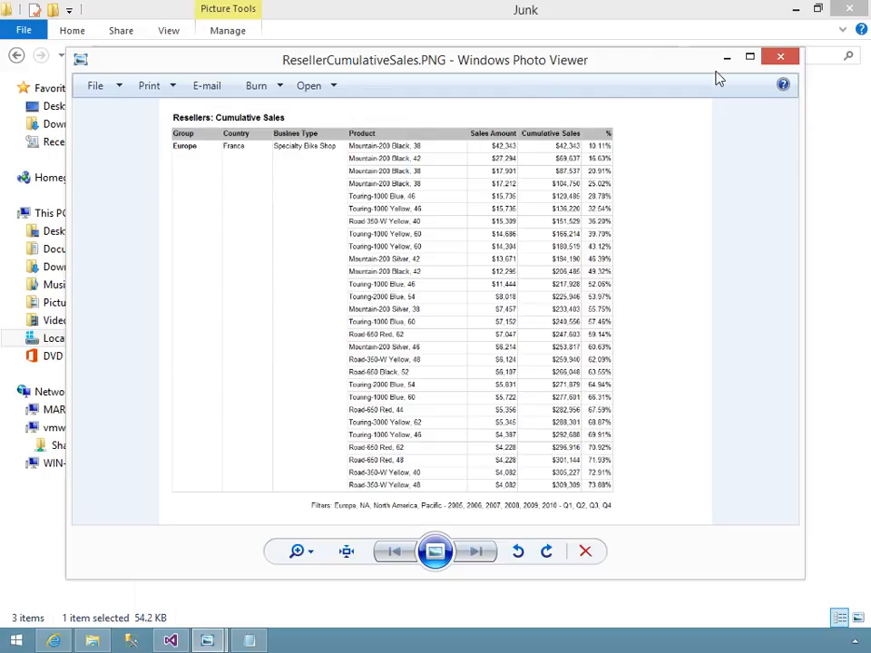
left_click(778, 59)
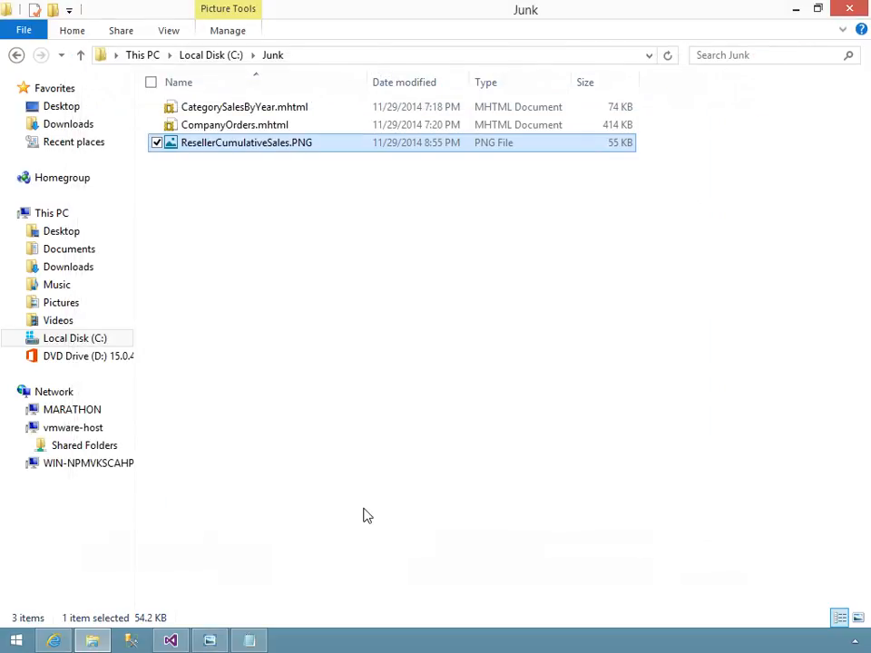
- Examine the URL for exporting the fifth page as JPEG in Report Image Code.txt in Notepad
left_click(252, 641)
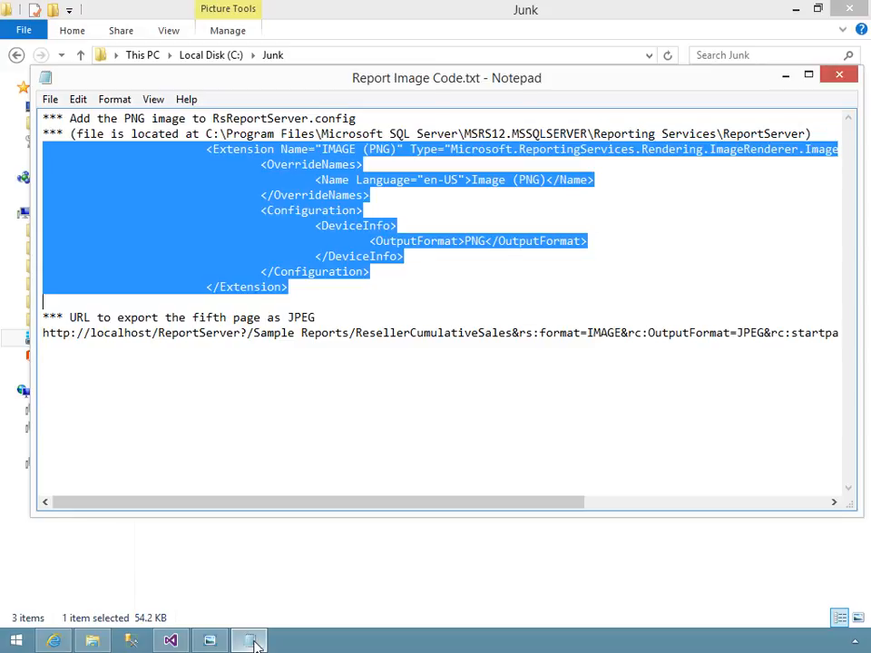
left_click(41, 332)
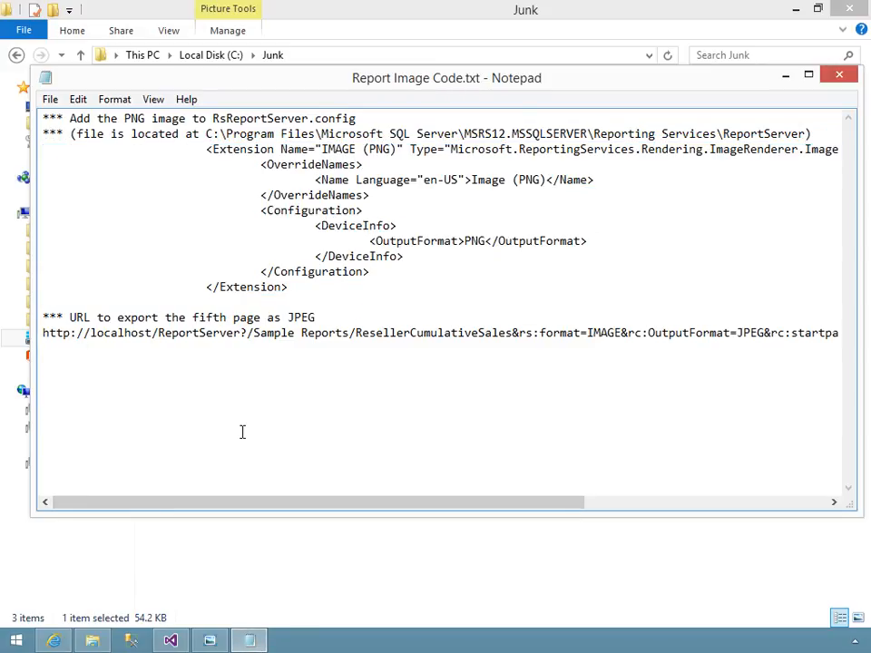
key("Right")
key("Right")
key("Right")
key("Right")
key("Right")
key("Right")
key("Right")
key("Right")
key("Right")
key("Right")
key("Right")
key("Right")
key("Right")
key("Right")
key("Right")
key("Right")
key("Right")
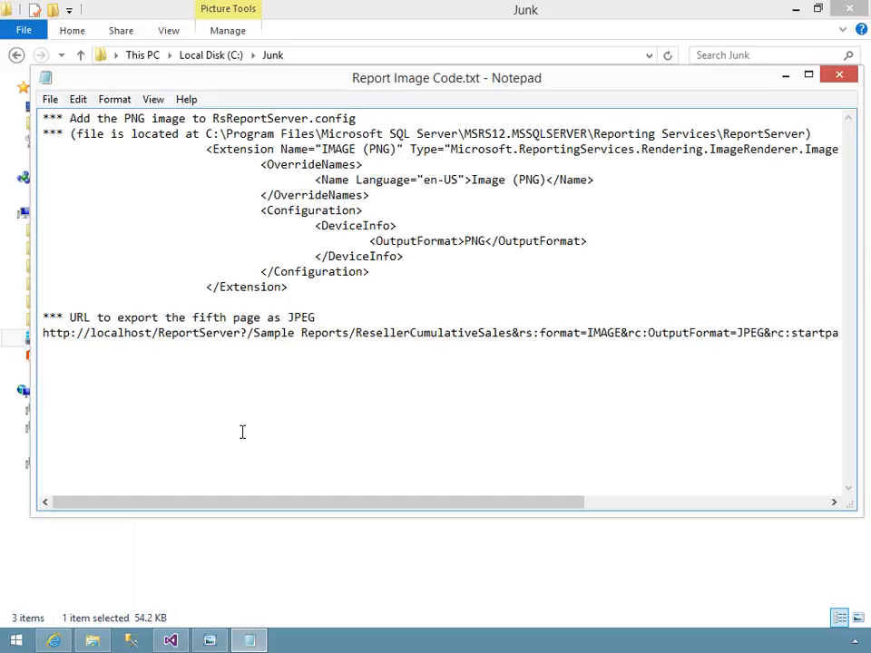
- Copy the ResellerCumulativeSales report's address from Internet Explorer and paste it below the JPEG export URL in Report Image Code.txt in Notepad
left_click(53, 641)
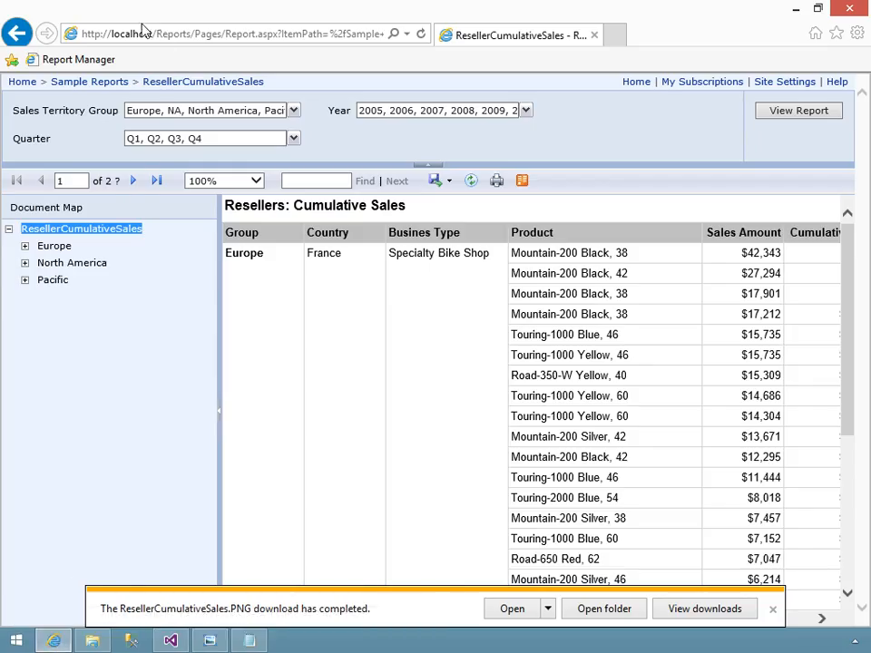
left_click(95, 32)
key("ctrl+c")
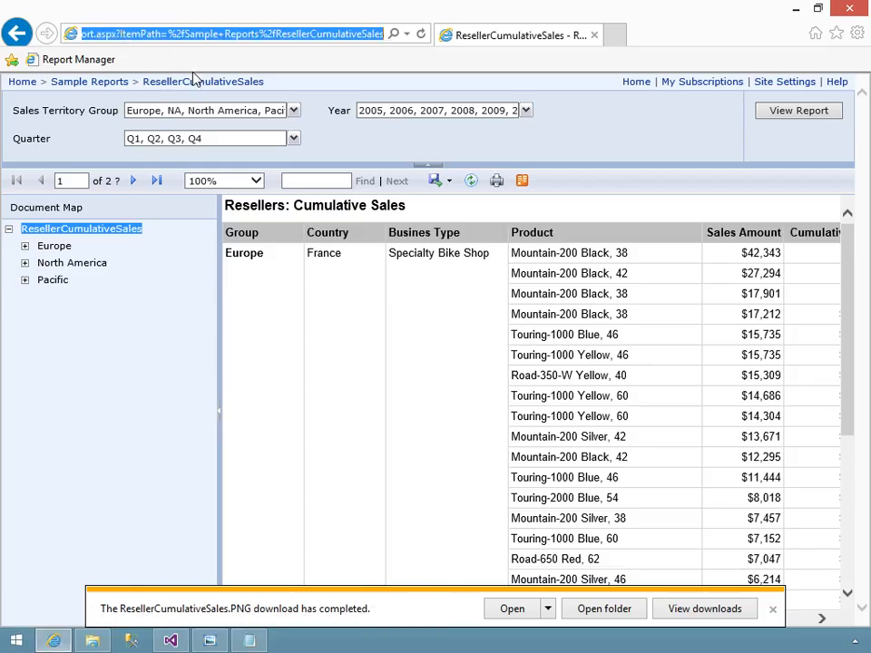
left_click(253, 642)
left_click(359, 400)
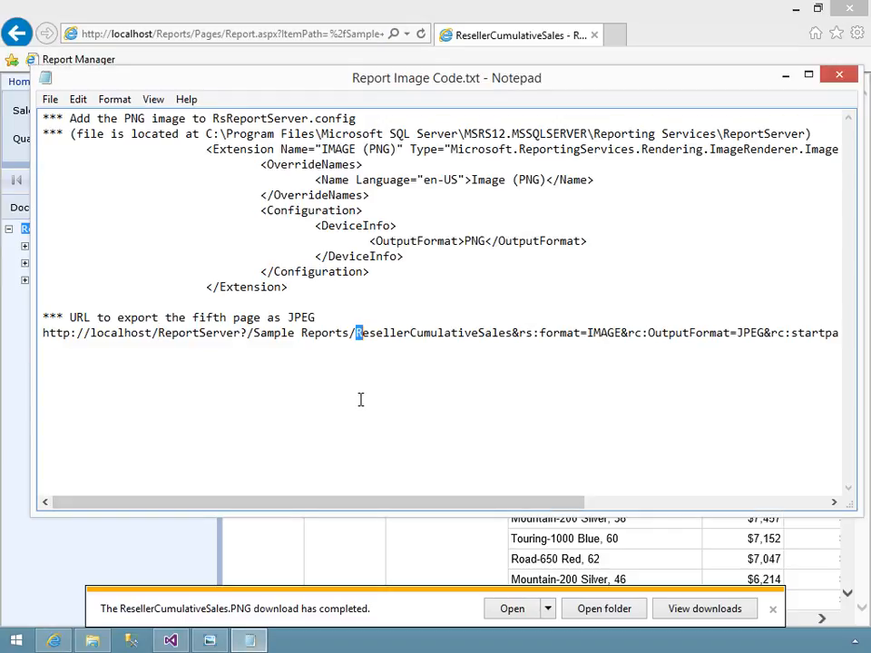
key("End")
key("Home")
key("ctrl+v")
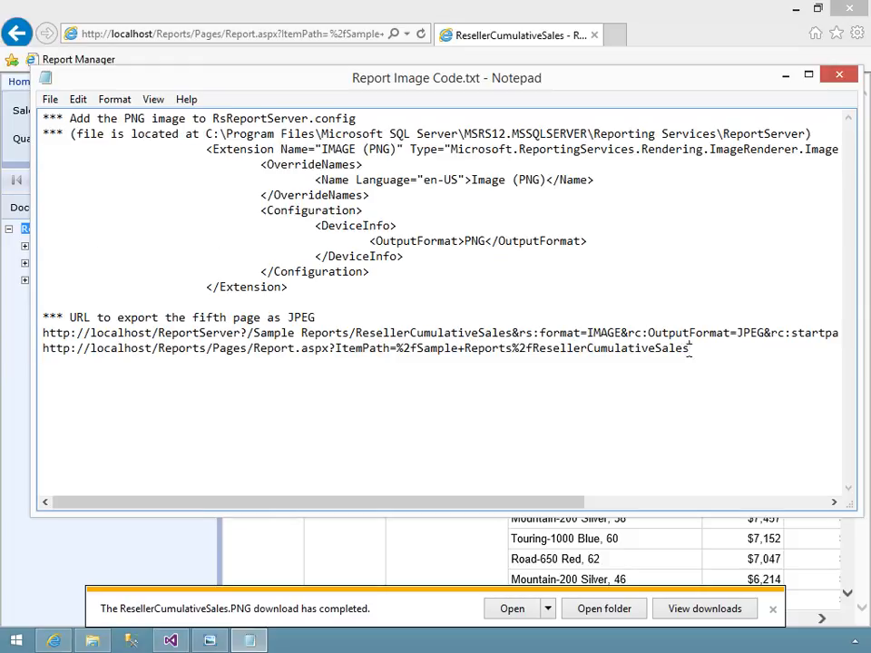
left_click(42, 350)
key("End")
- Copy the entire JPEG export URL through rc:endpage=5, switch to Internet Explorer and dismiss the download notification
left_click_drag(566, 506, 787, 513)
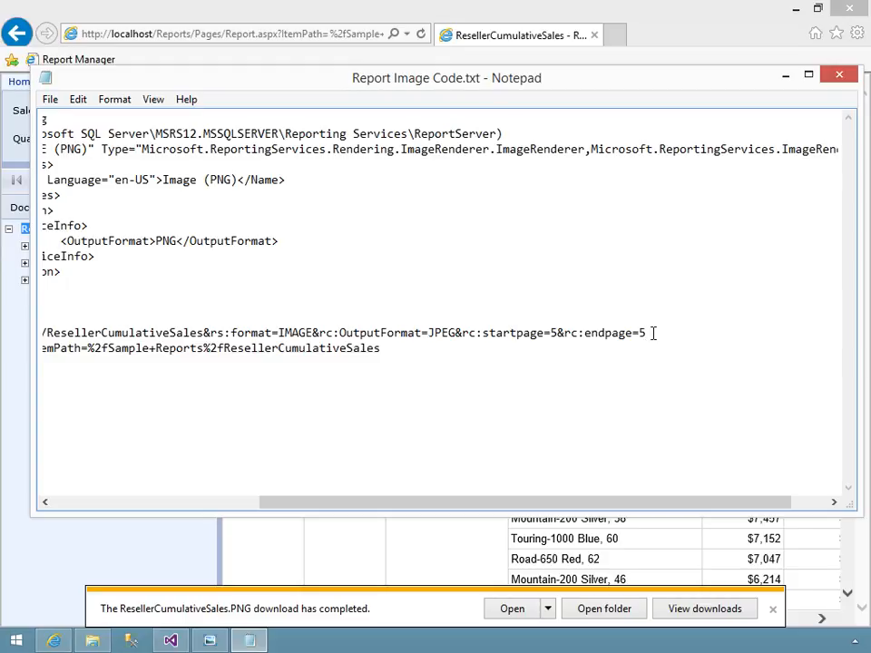
key("shift+Home")
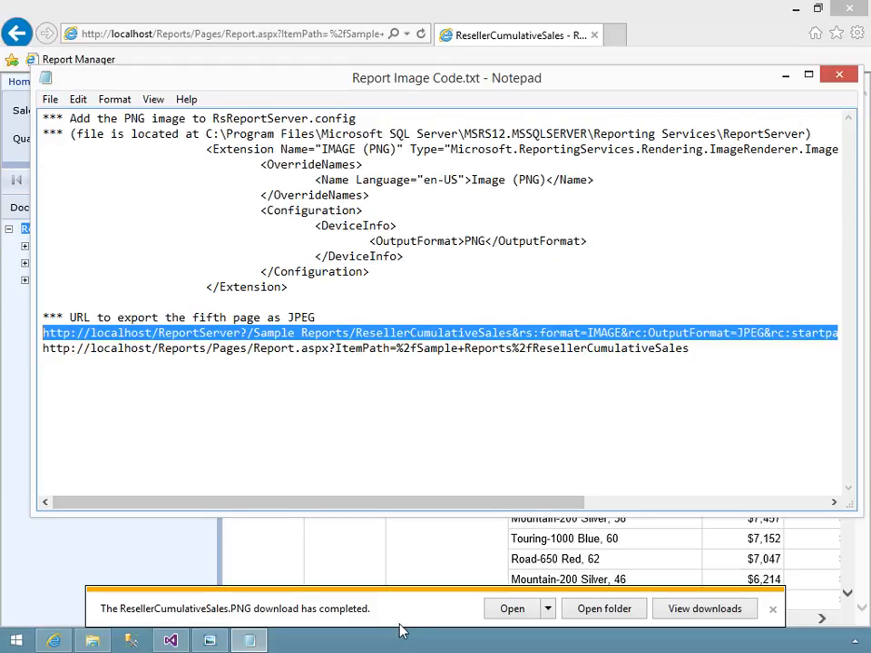
left_click(382, 579)
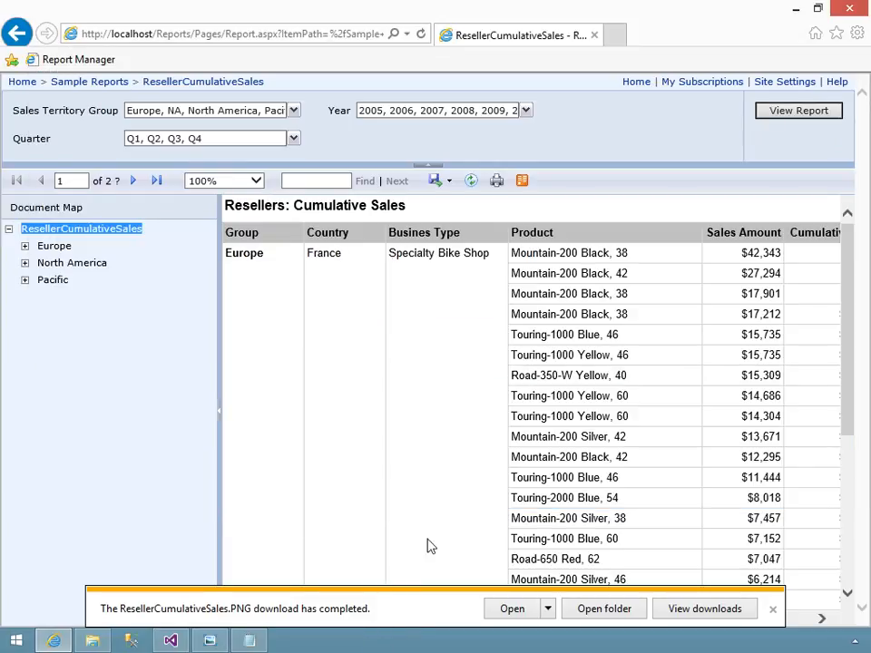
left_click(772, 609)
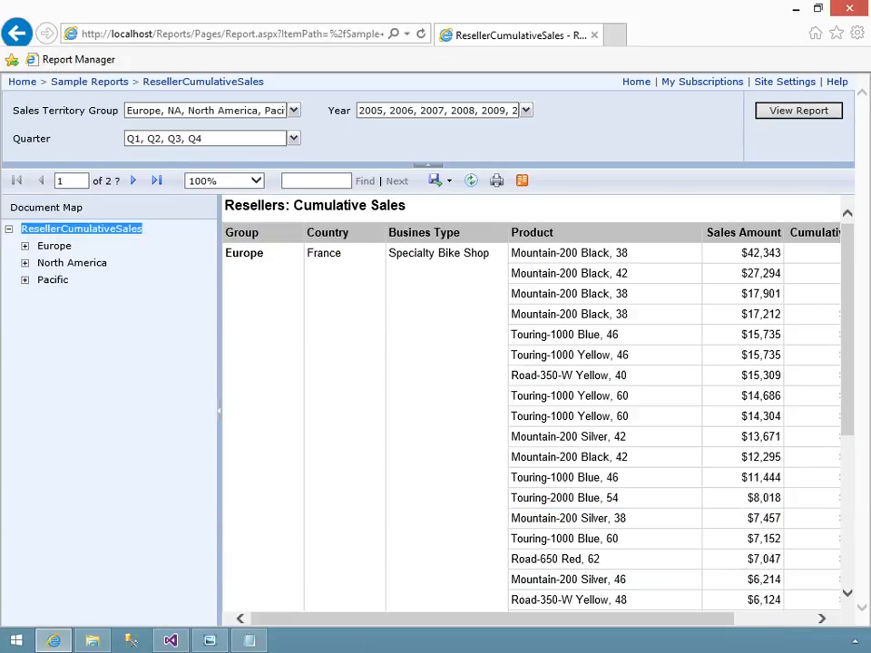
- Open the copied export URL in a new browser tab and save ResellerCumulativeSales_5.JPEG in the Junk folder on drive C
left_click(620, 37)
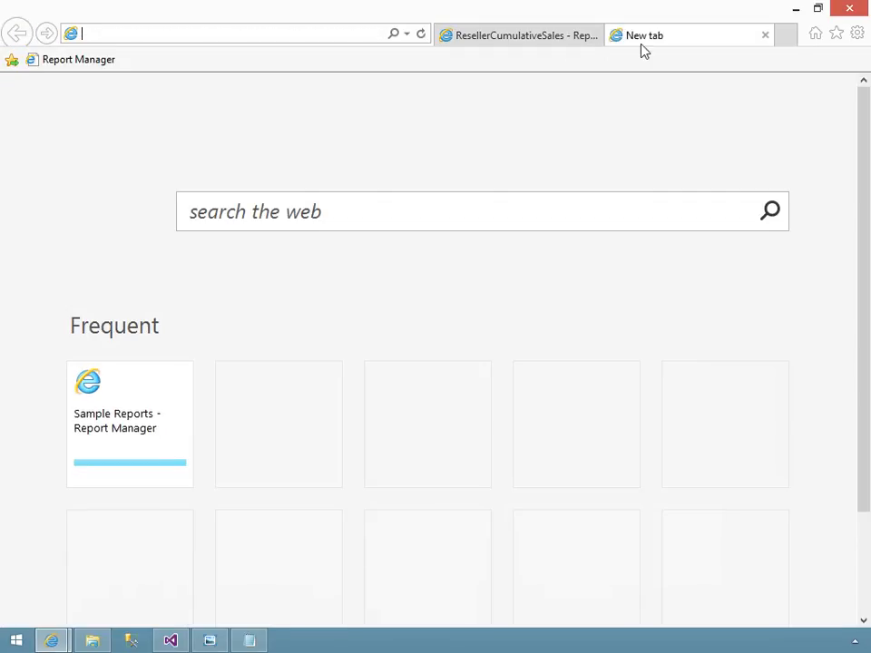
right_click(311, 36)
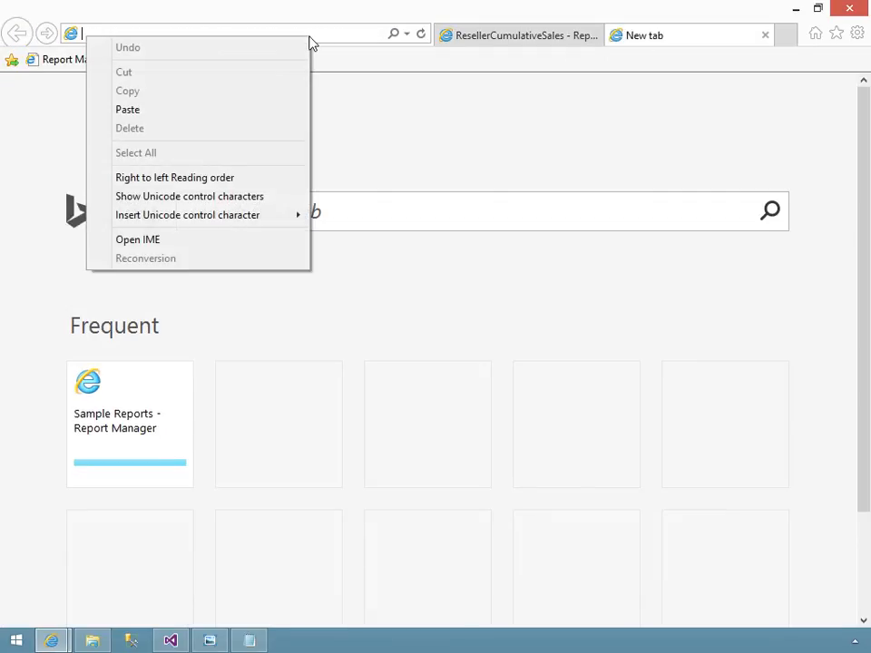
left_click(160, 114)
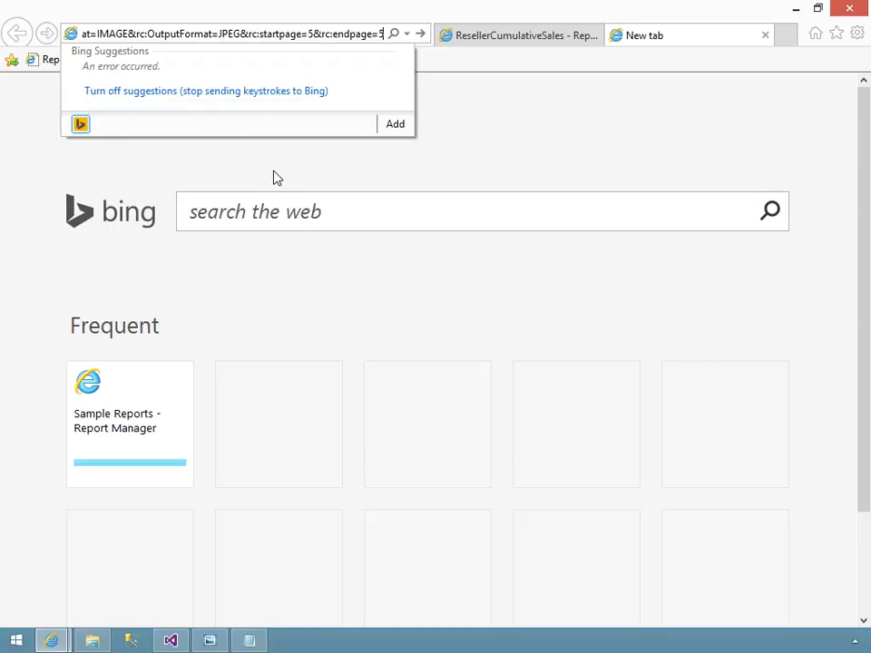
key("Return")
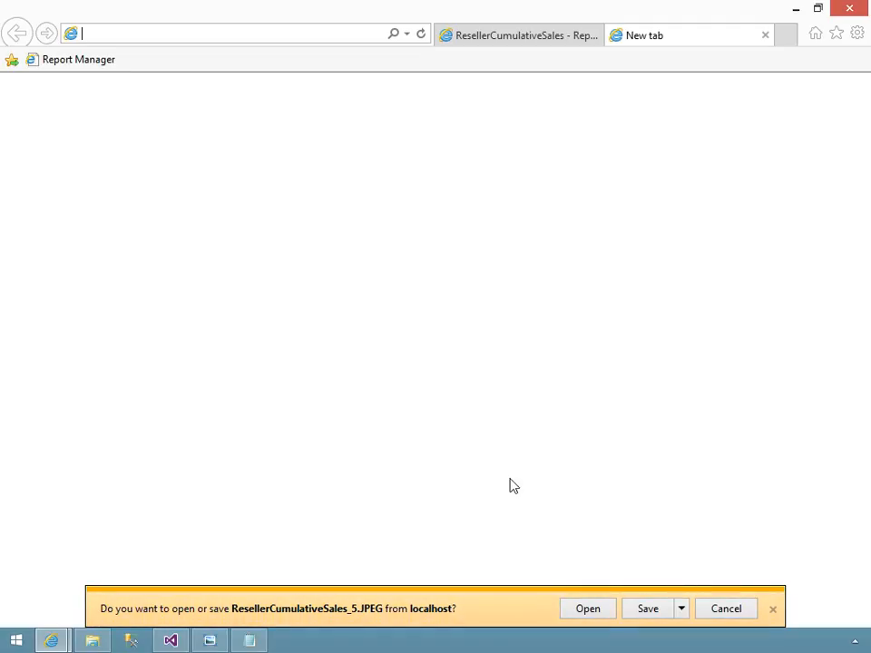
left_click(682, 612)
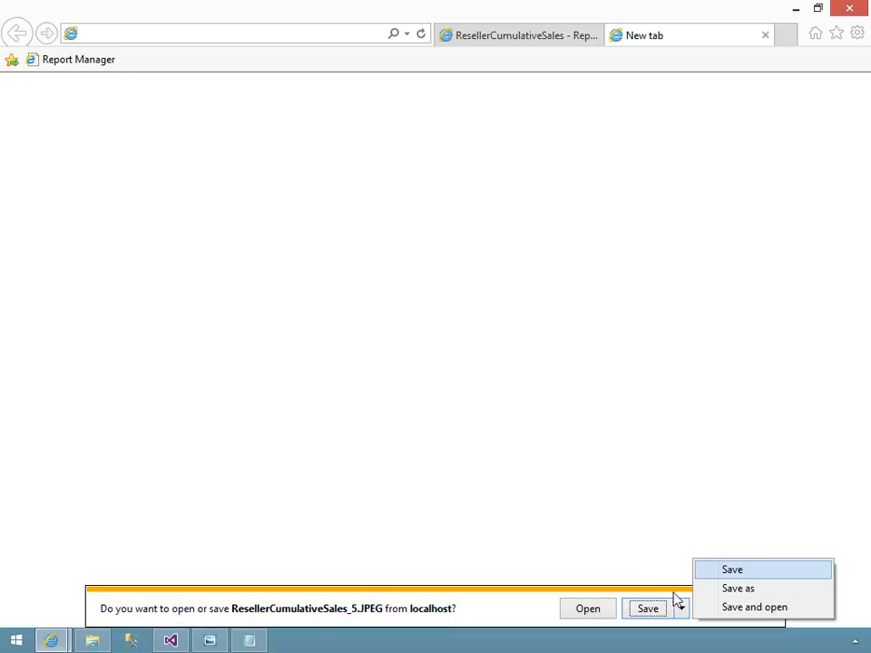
left_click(741, 587)
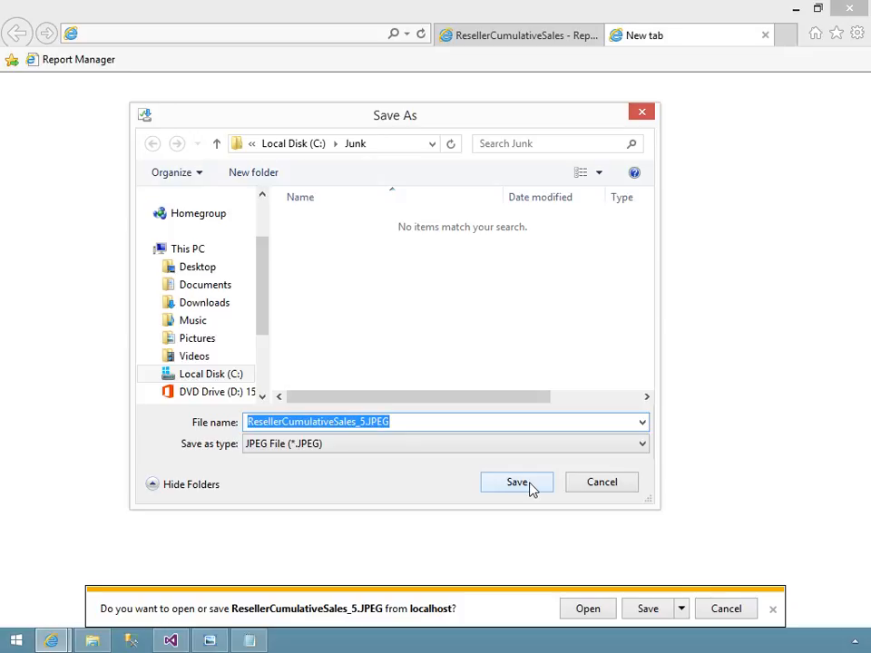
left_click(516, 482)
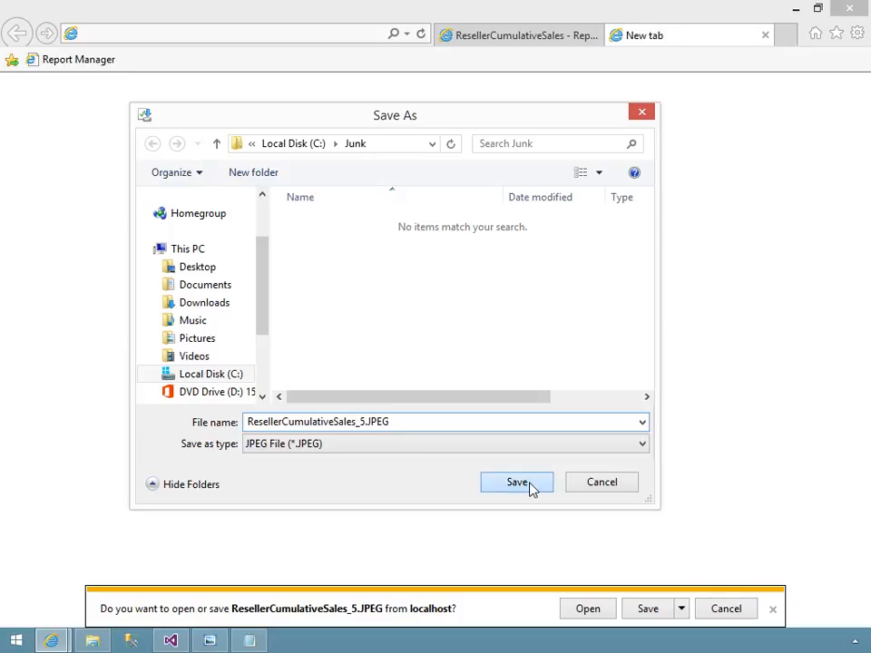
- Open ResellerCumulativeSales_5.JPEG from the Junk folder in File Explorer with Windows Photo Viewer, maximize it and dismiss the default-app prompt
left_click(92, 640)
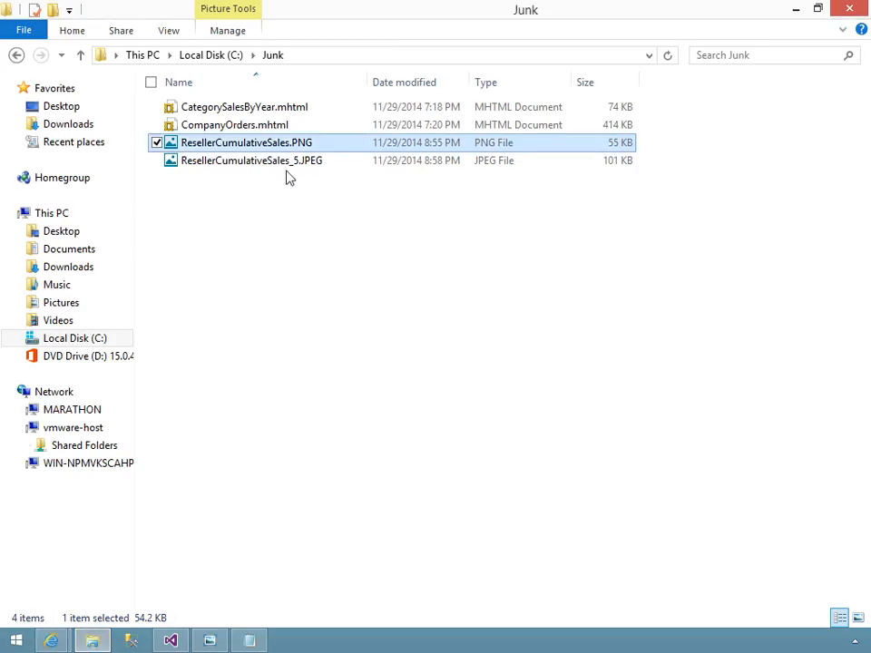
right_click(319, 163)
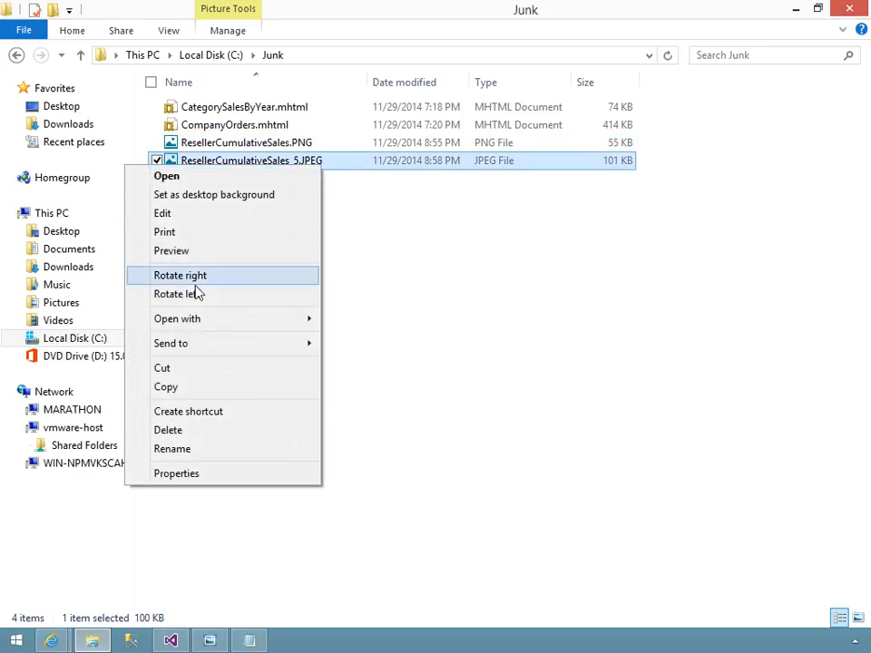
mouse_move(207, 322)
left_click(413, 358)
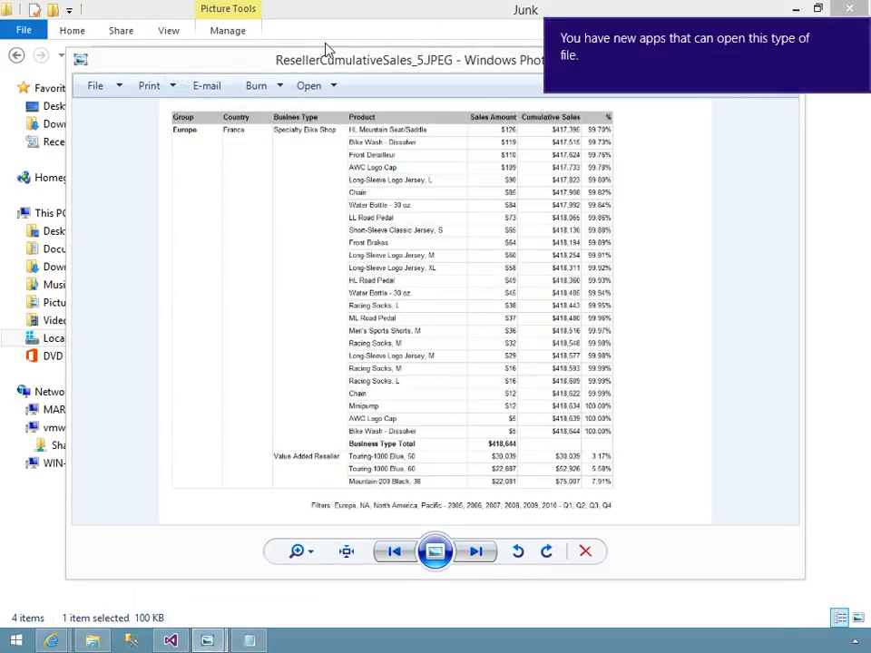
double_click(378, 64)
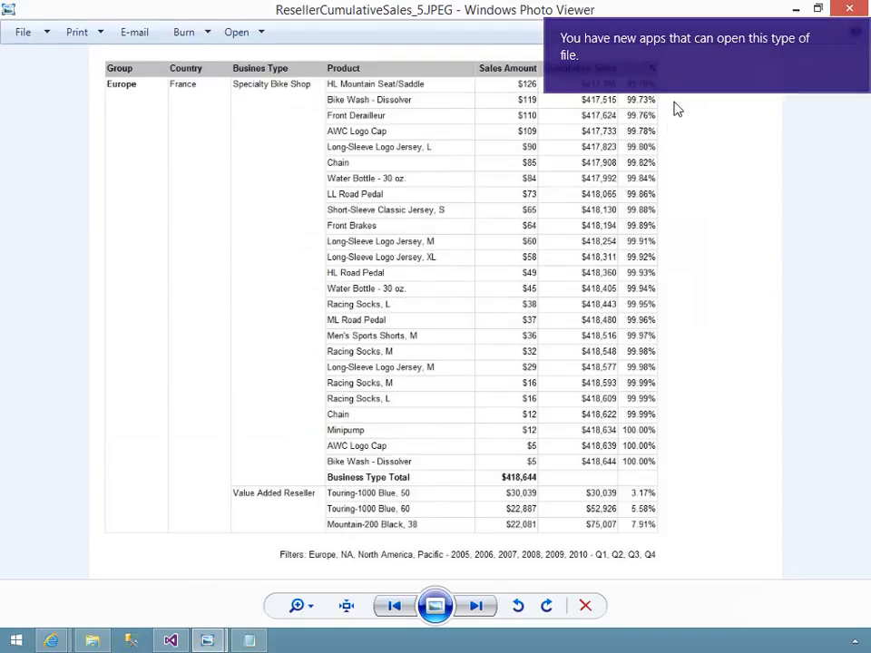
left_click(707, 87)
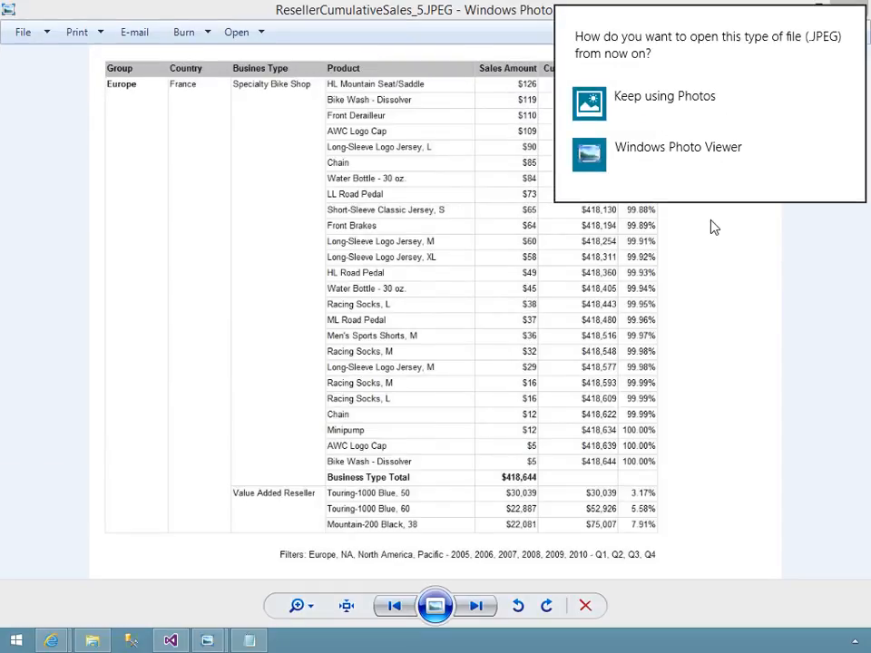
left_click(721, 249)
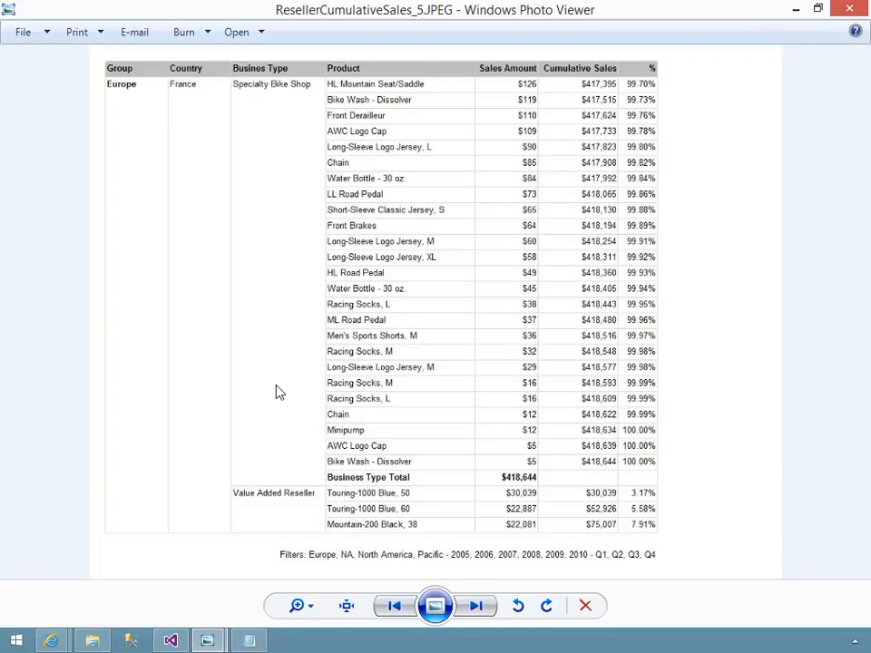
- Compare the exported fifth page with ResellerCumulativeSales.PNG in the viewer, return to the JPEG and close the viewer
left_click(478, 600)
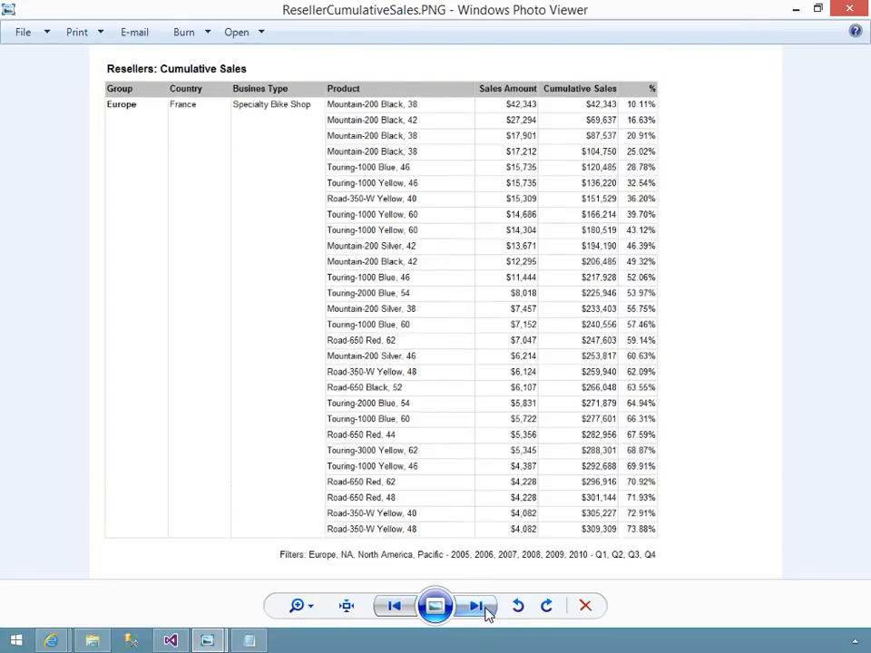
left_click(478, 606)
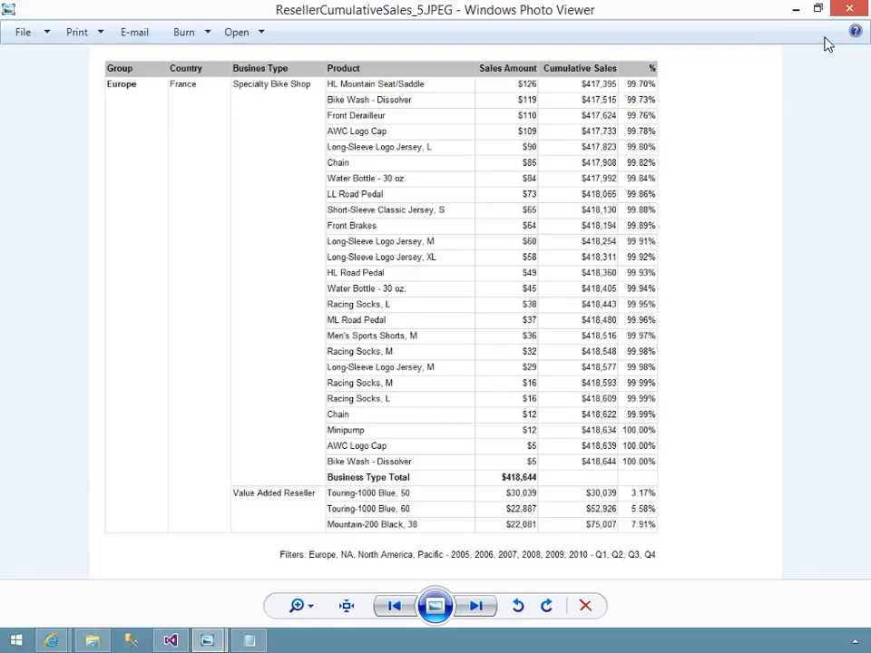
left_click(847, 9)
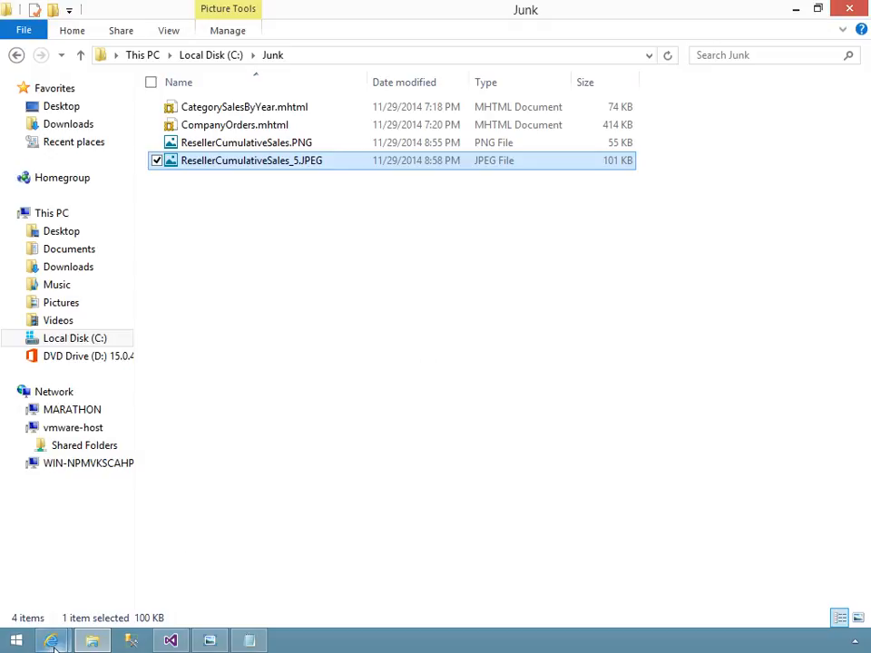
- Switch to Internet Explorer and go back to the tab used for the JPEG export, with its address field active
mouse_move(53, 643)
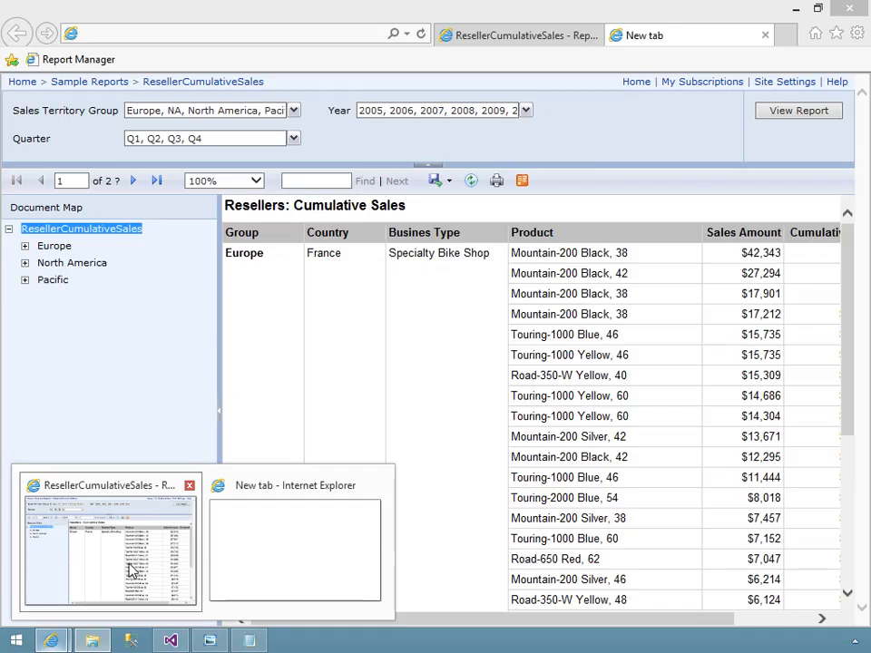
left_click(133, 569)
left_click(668, 35)
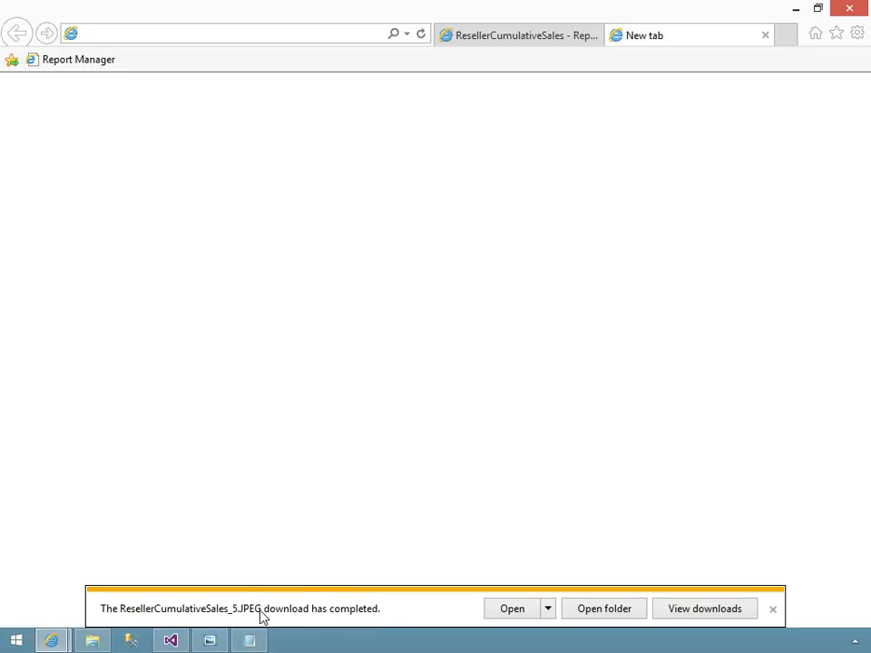
left_click(180, 39)
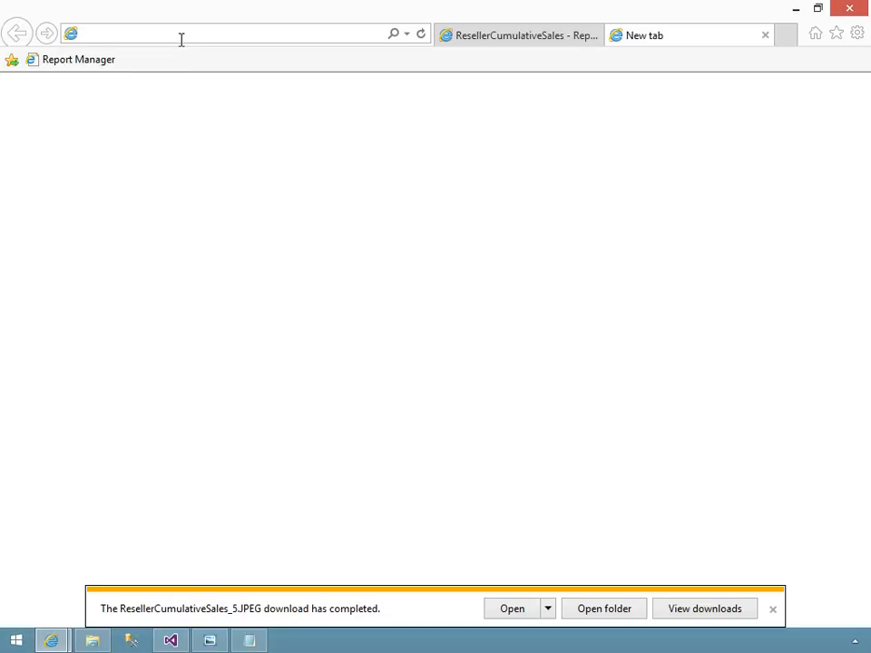